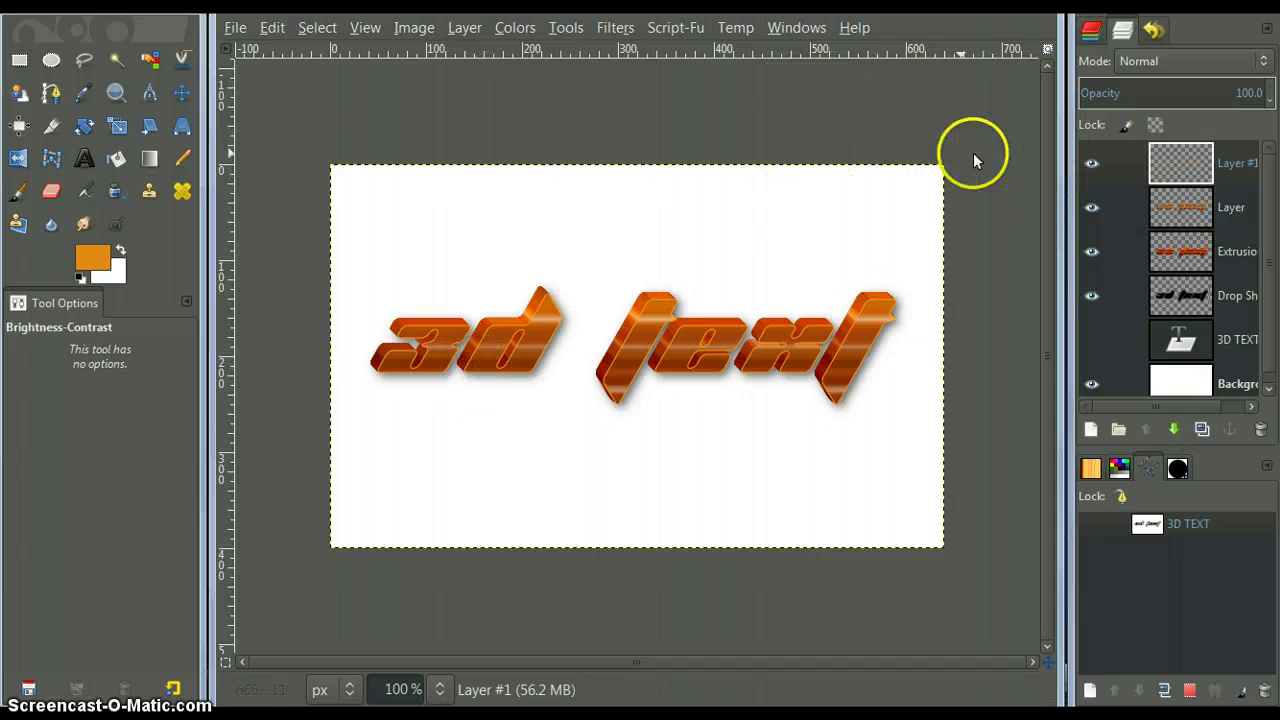
# Close the orange 3D text image, discard its changes, and switch to the Chrome browser.
pyautogui.hotkey('ctrl', 'w')
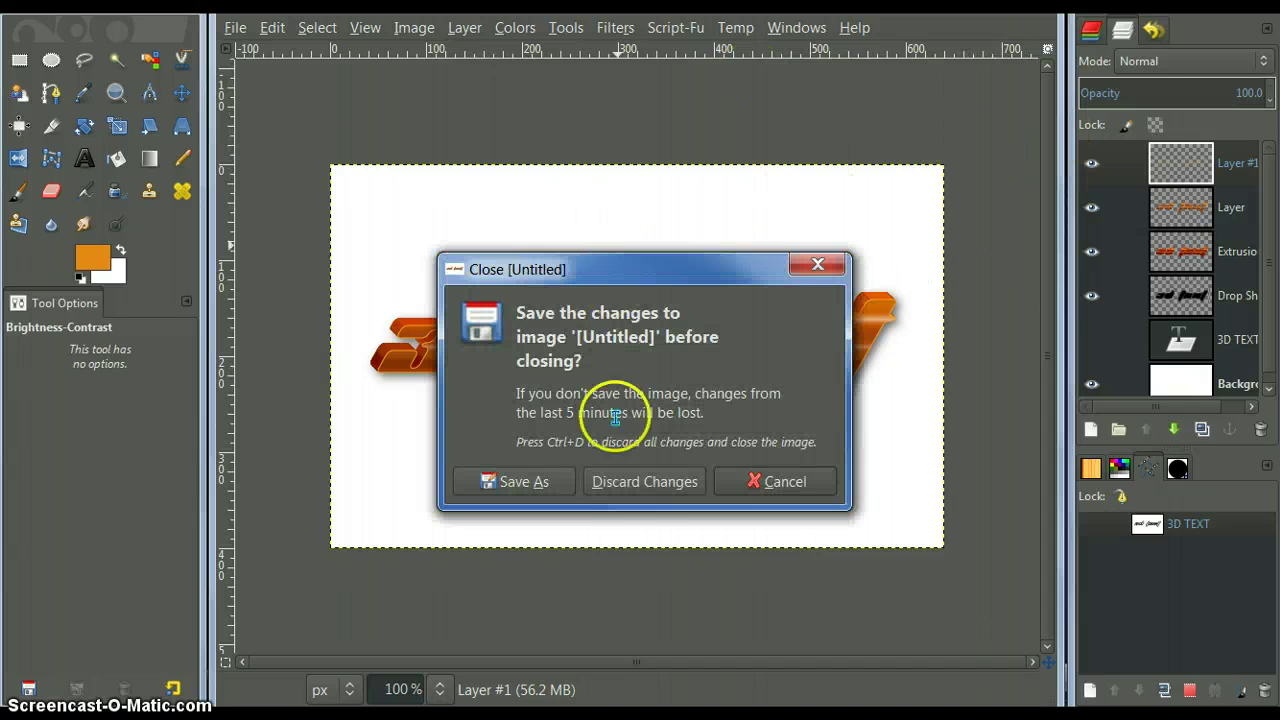
pyautogui.click(635, 484)
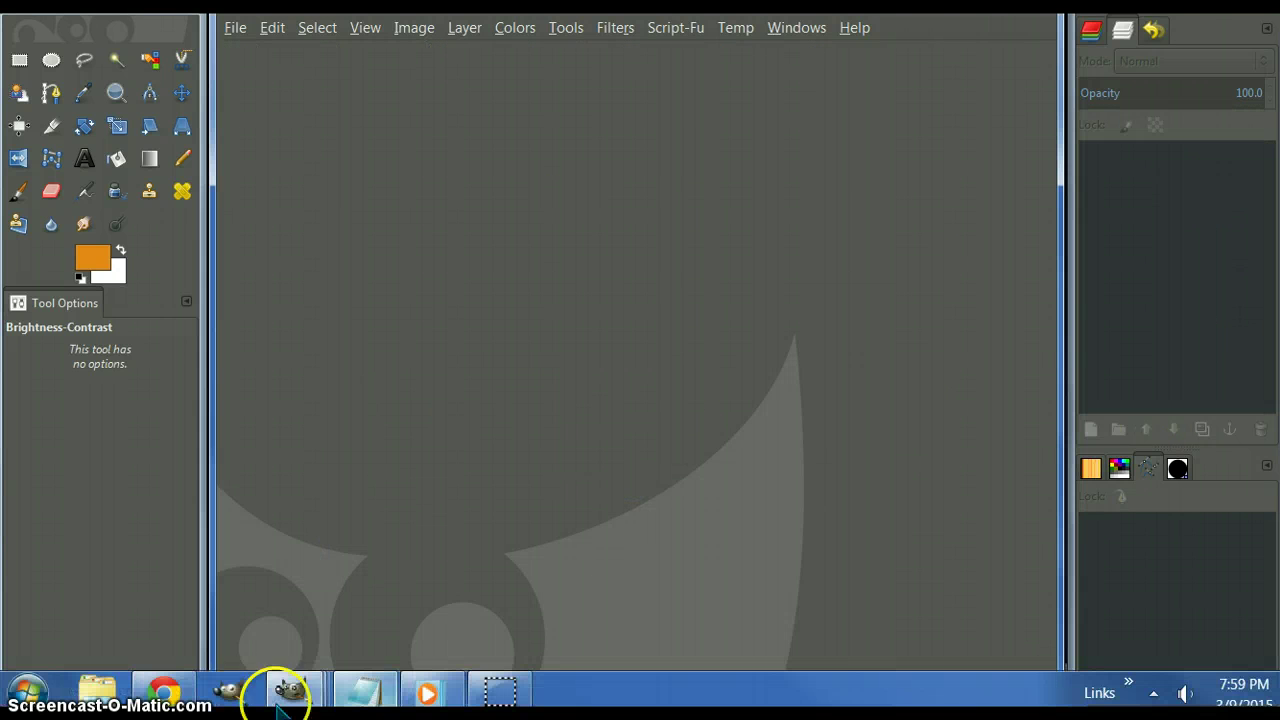
pyautogui.click(165, 690)
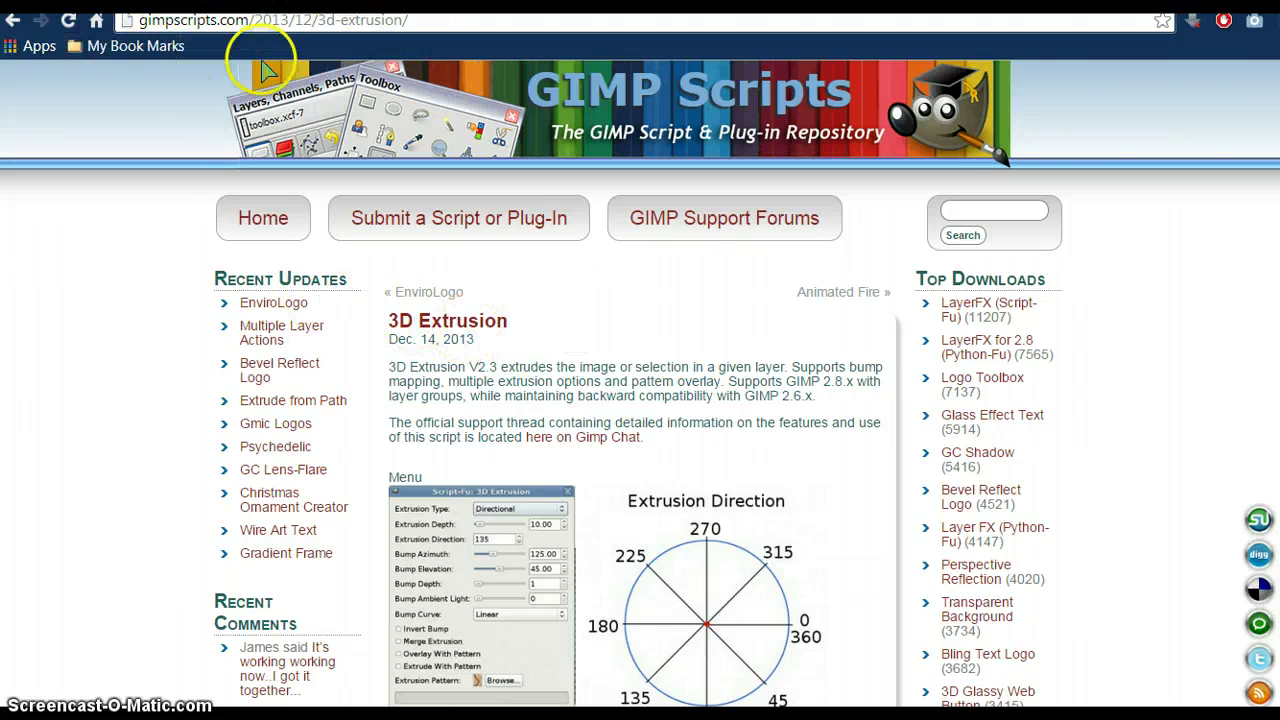
# Download the 3d-extrusion.scm script from the 3D Extrusion page on gimpscripts.com.
pyautogui.scroll(-10, 640, 400)
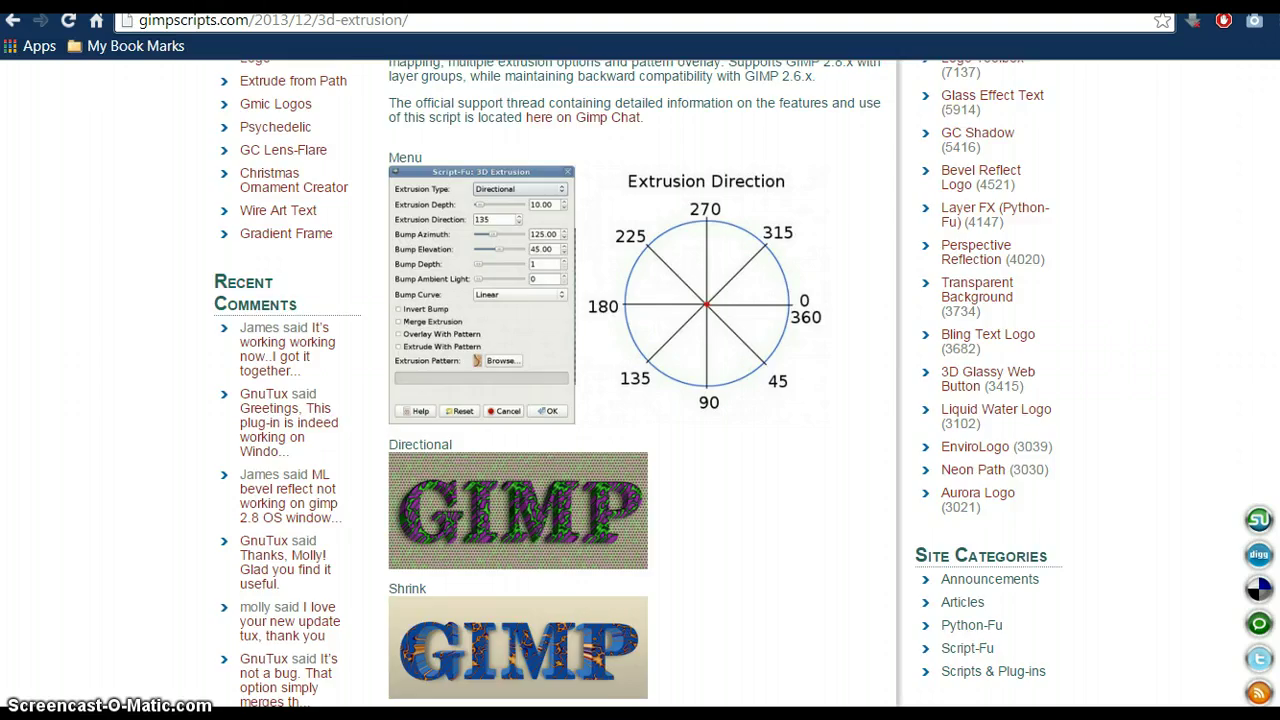
pyautogui.scroll(-4, 535, 323)
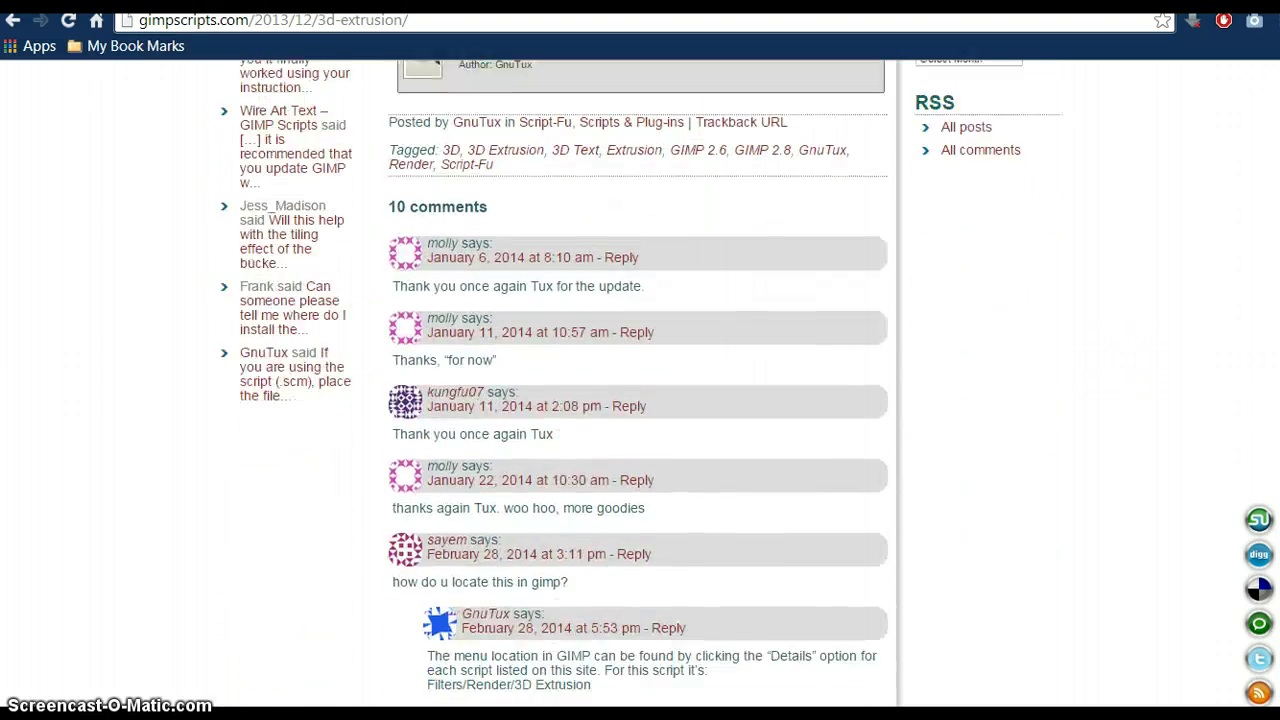
pyautogui.scroll(4, 535, 323)
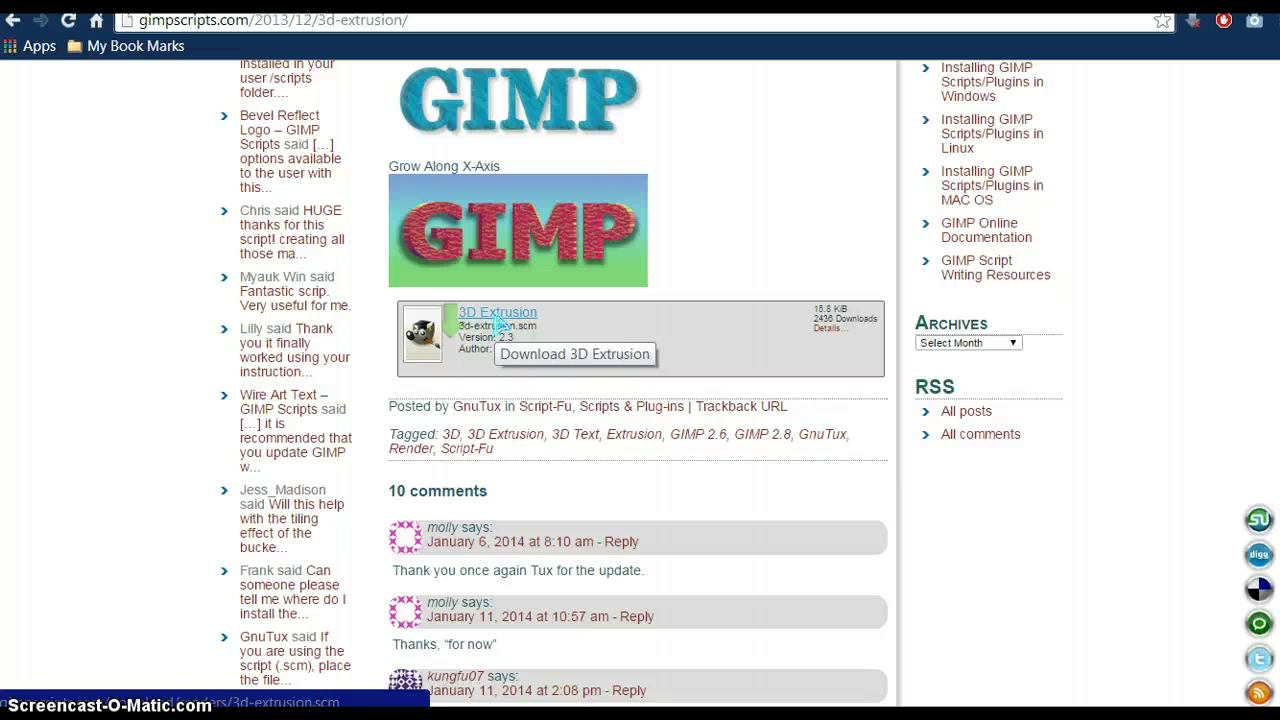
pyautogui.click(495, 318)
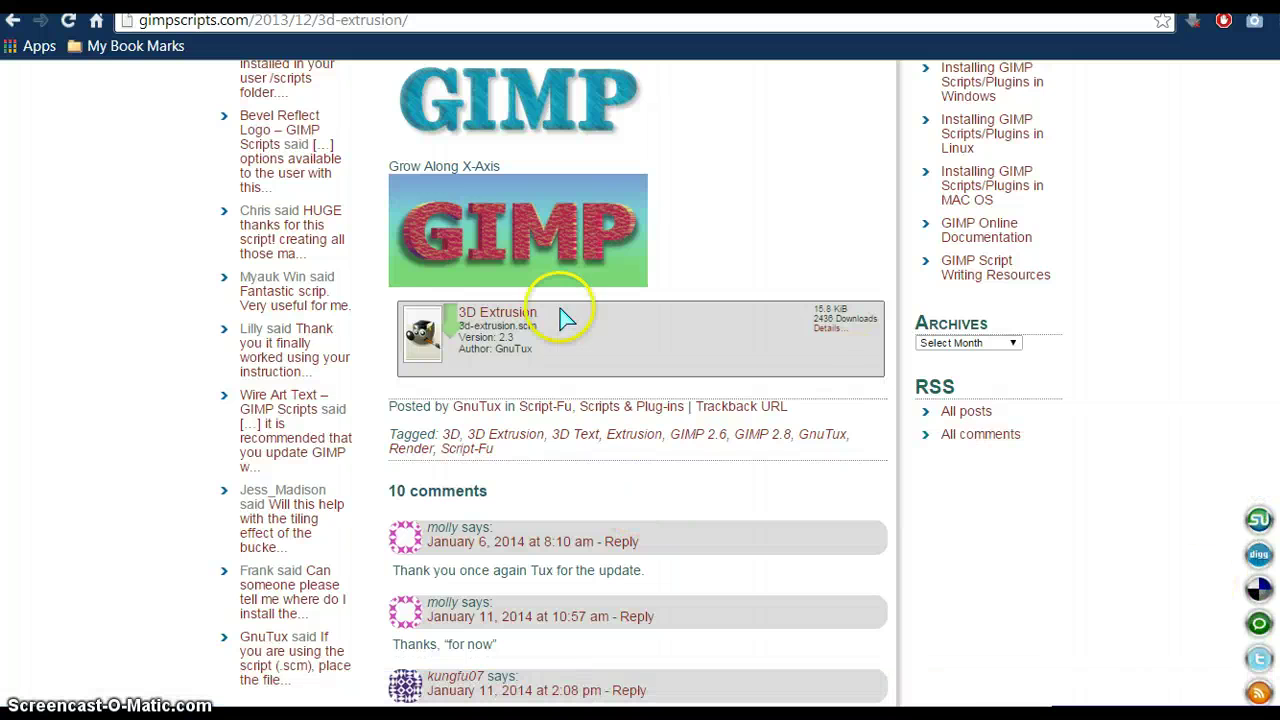
pyautogui.scroll(12, 640, 400)
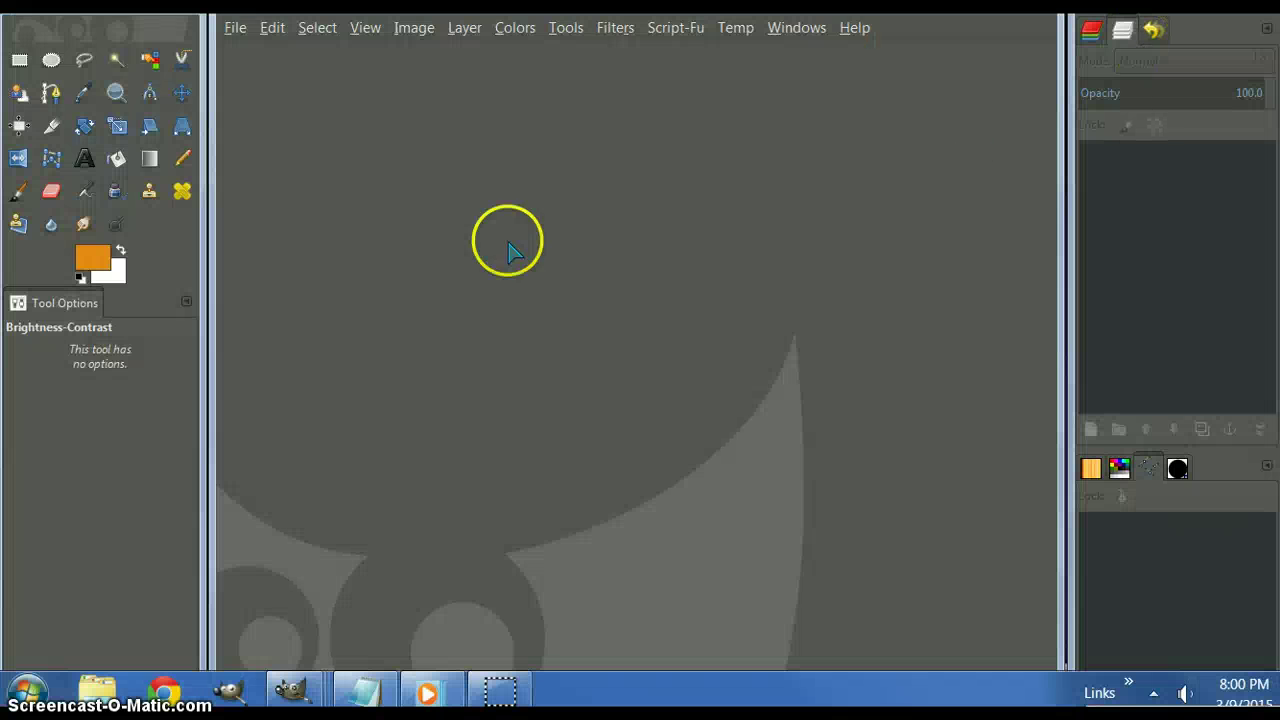
# Create a new blank white 640 × 400 pixel image from File > New.
pyautogui.click(235, 30)
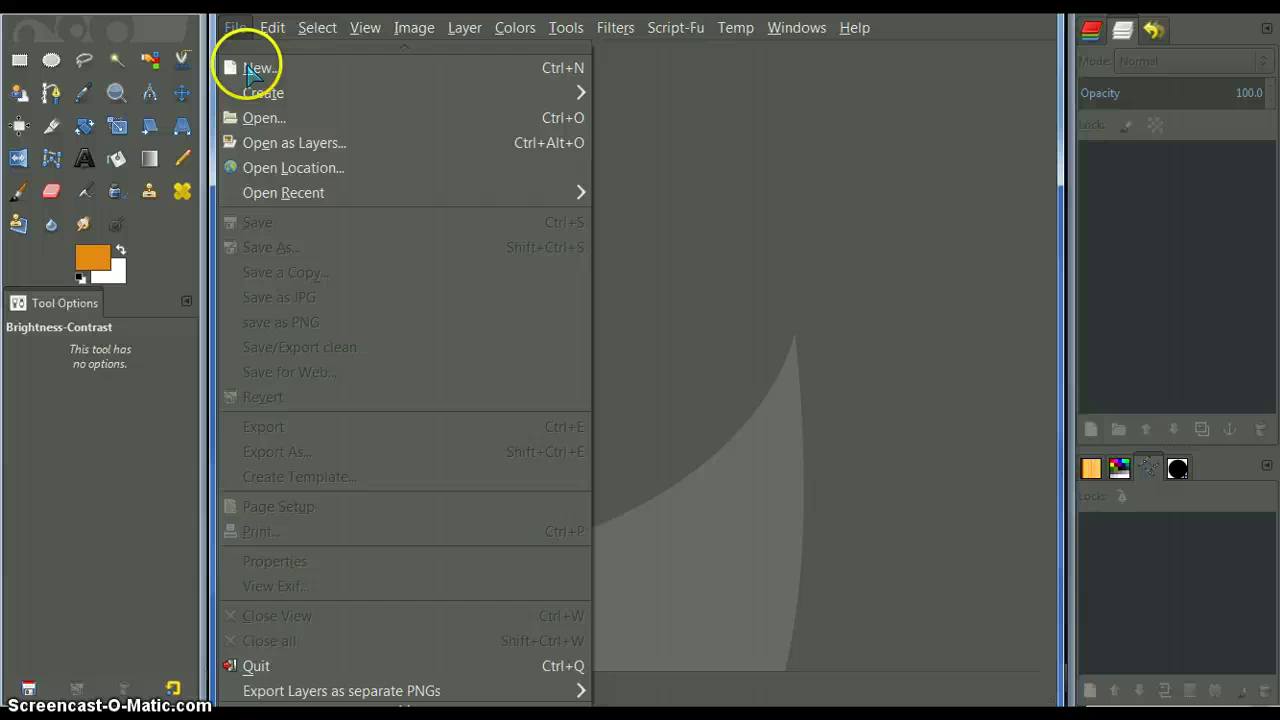
pyautogui.click(255, 66)
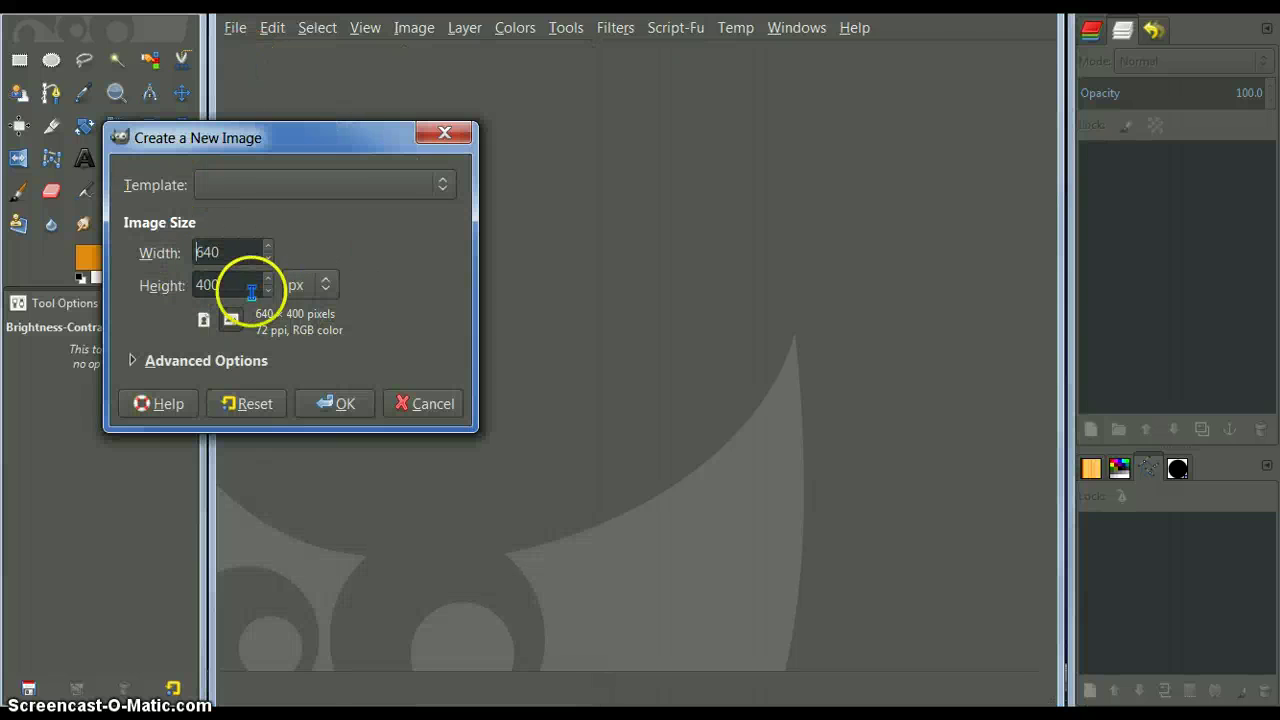
pyautogui.click(334, 404)
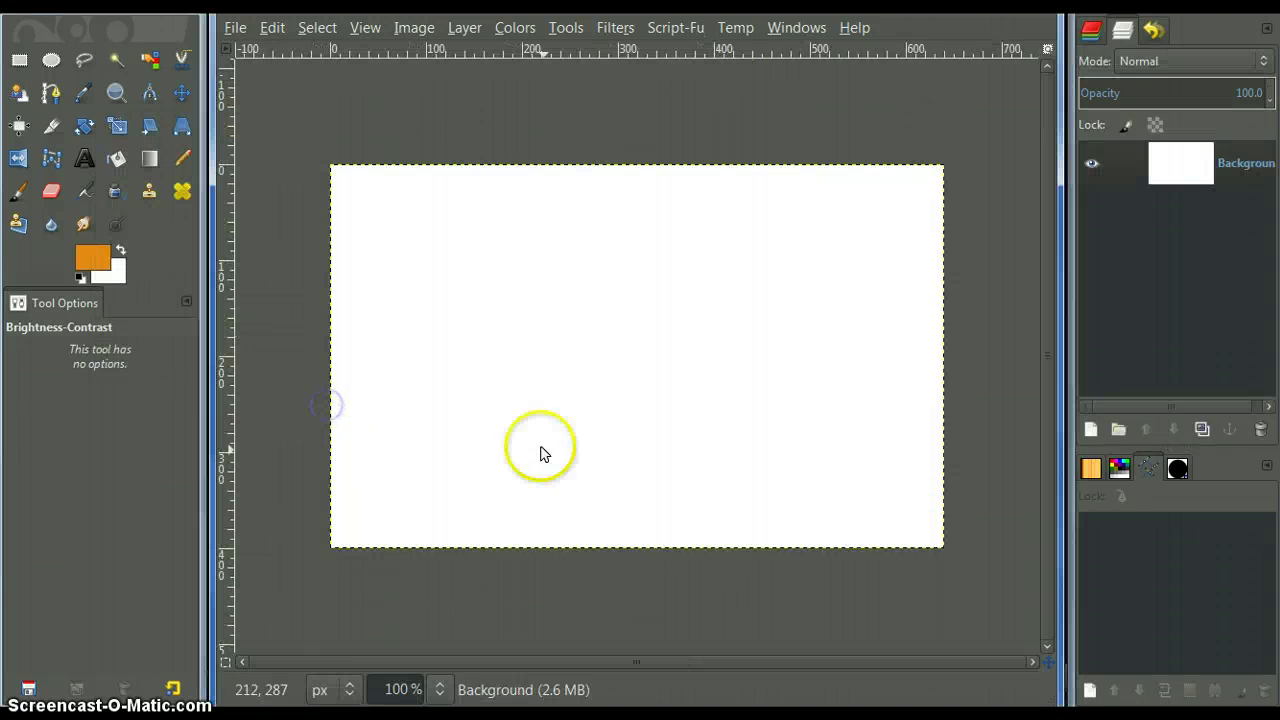
# Reset colours to black/white and type '3D TEXT' in Planet Kosmos 93 px, letter spacing 15.0.
pyautogui.click(80, 277)
pyautogui.click(84, 157)
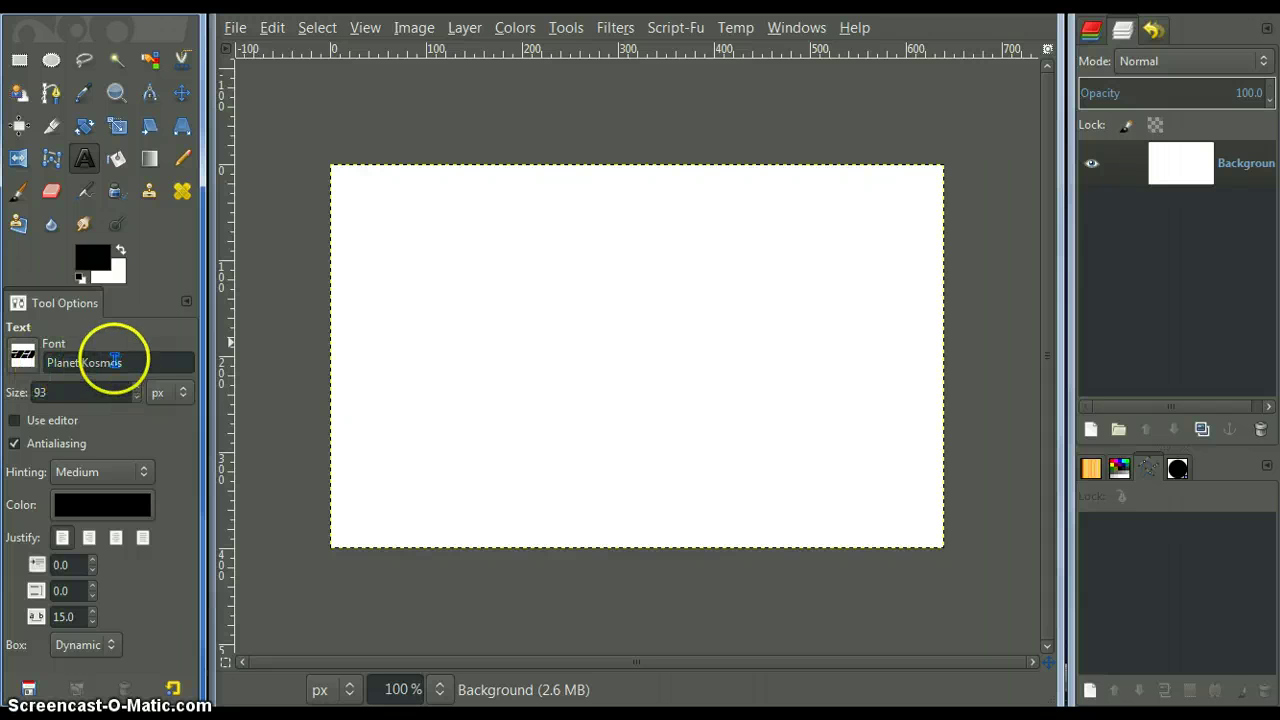
pyautogui.click(378, 308)
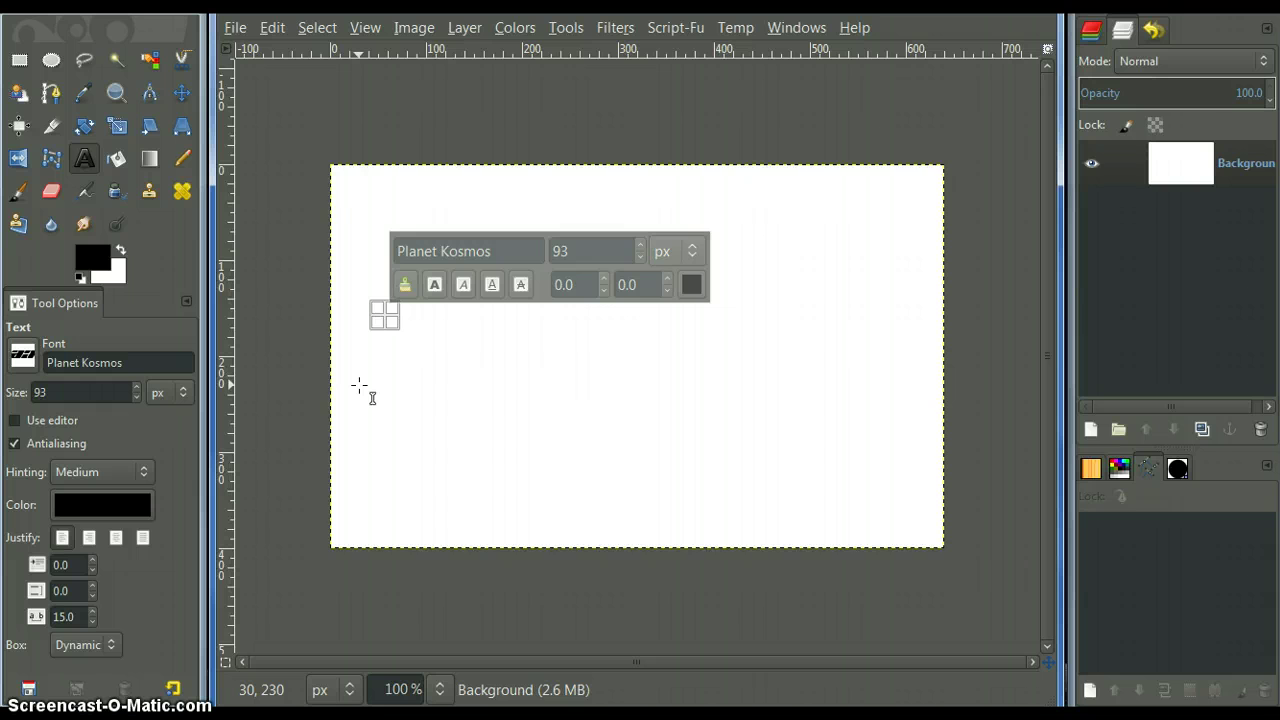
pyautogui.write('3D T')
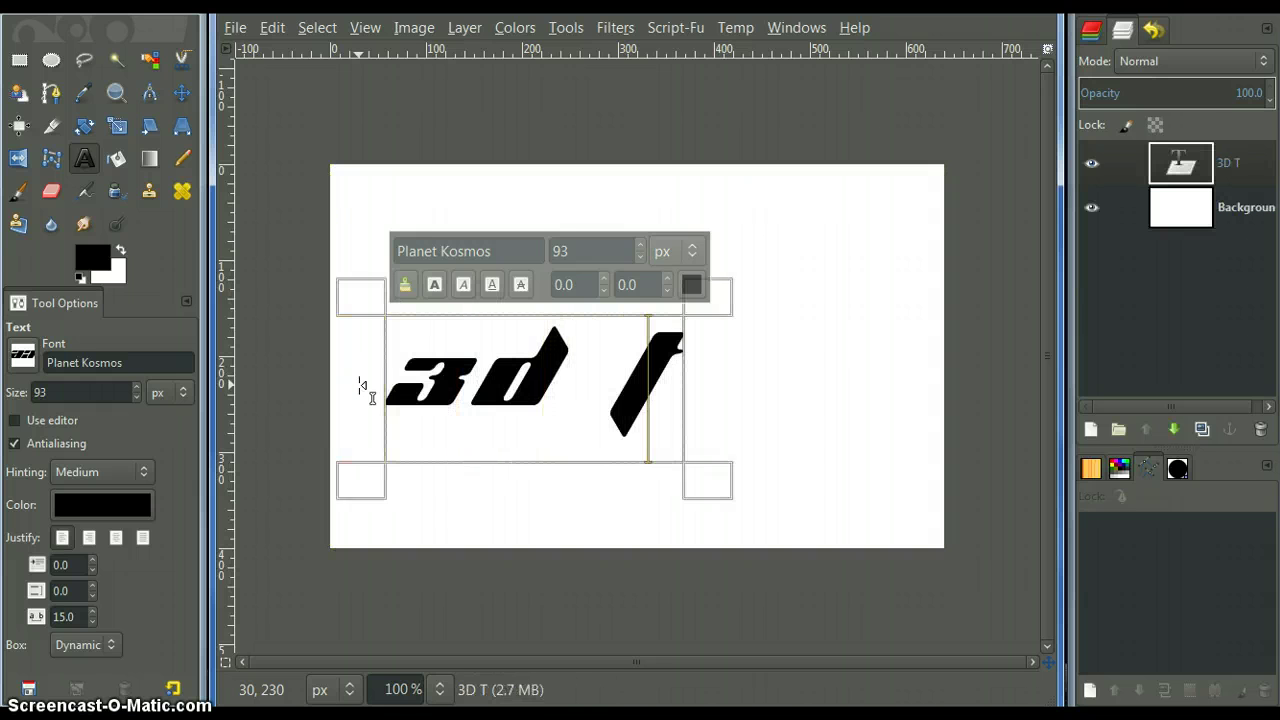
pyautogui.write('EXT')
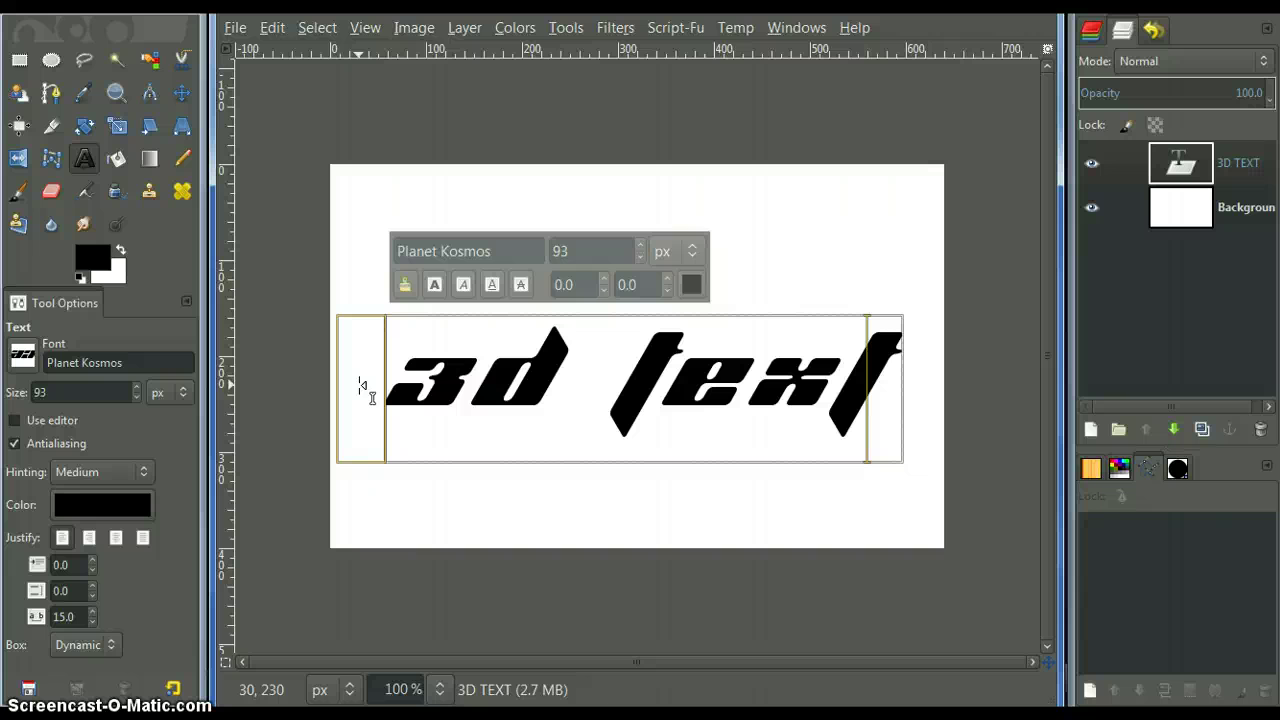
pyautogui.click(63, 617)
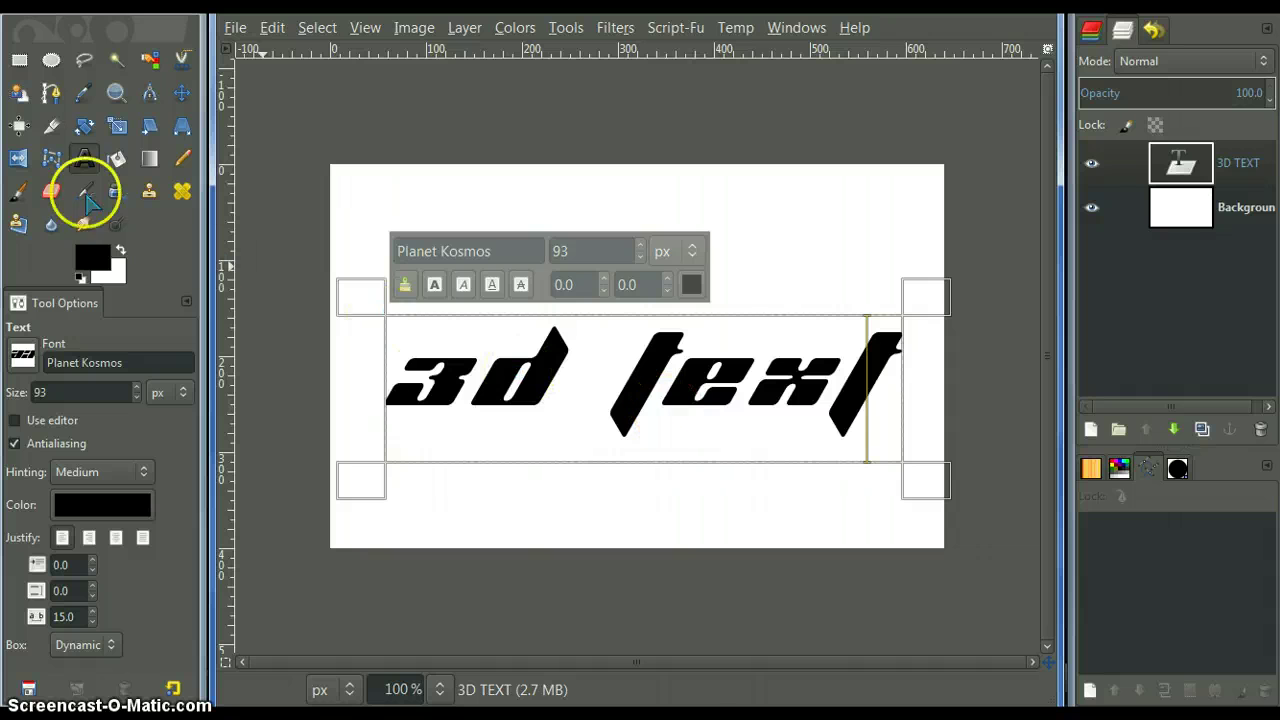
# Centre the 3D TEXT layer vertically and horizontally on the canvas with the Align tool.
pyautogui.click(18, 158)
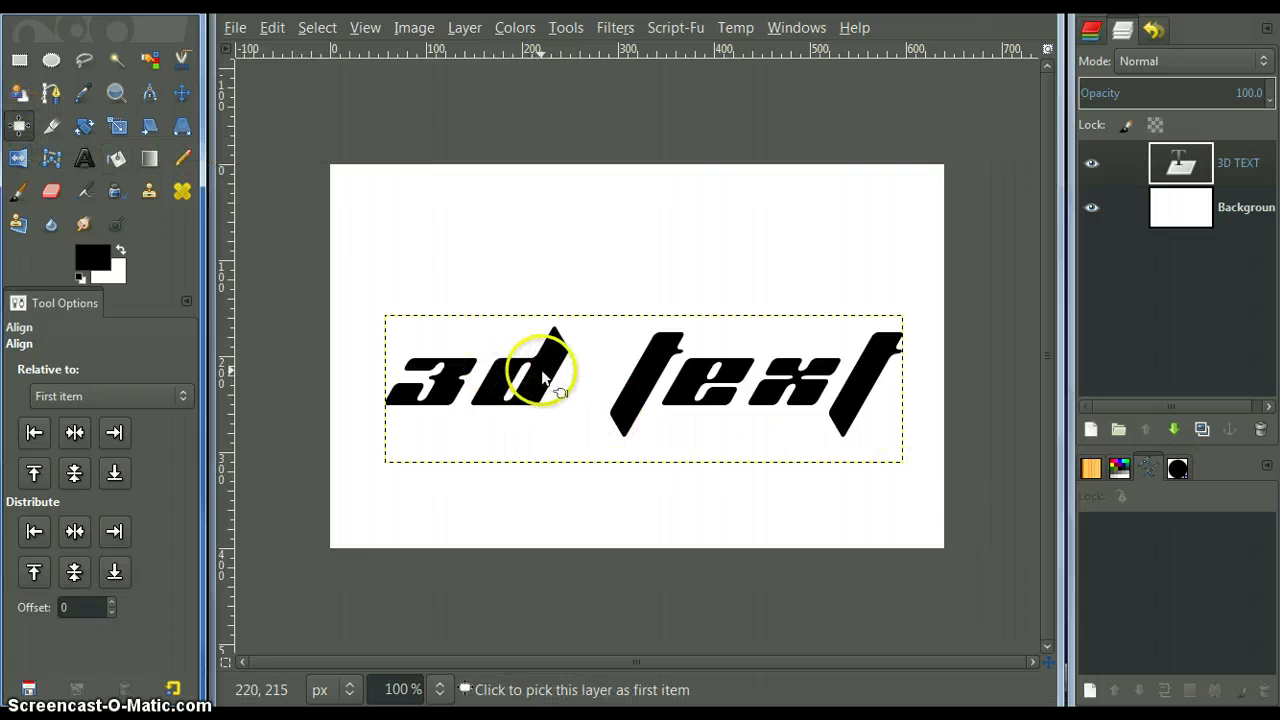
pyautogui.click(543, 377)
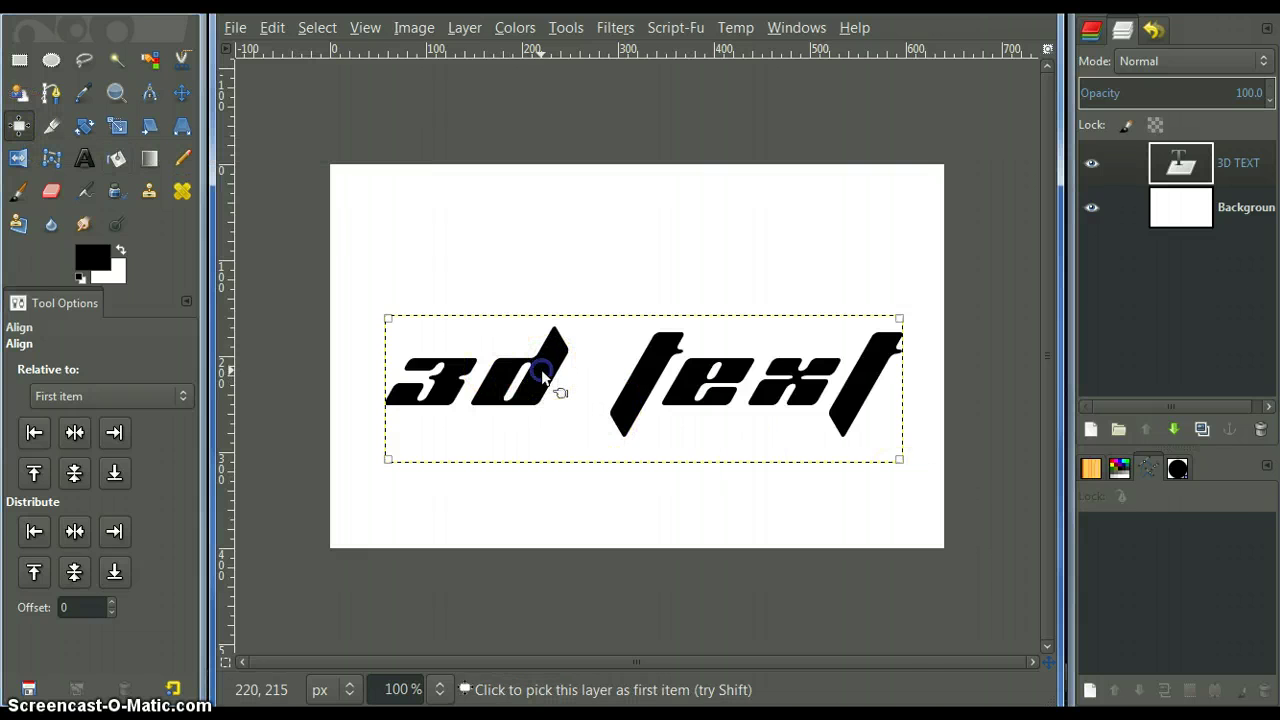
pyautogui.click(73, 475)
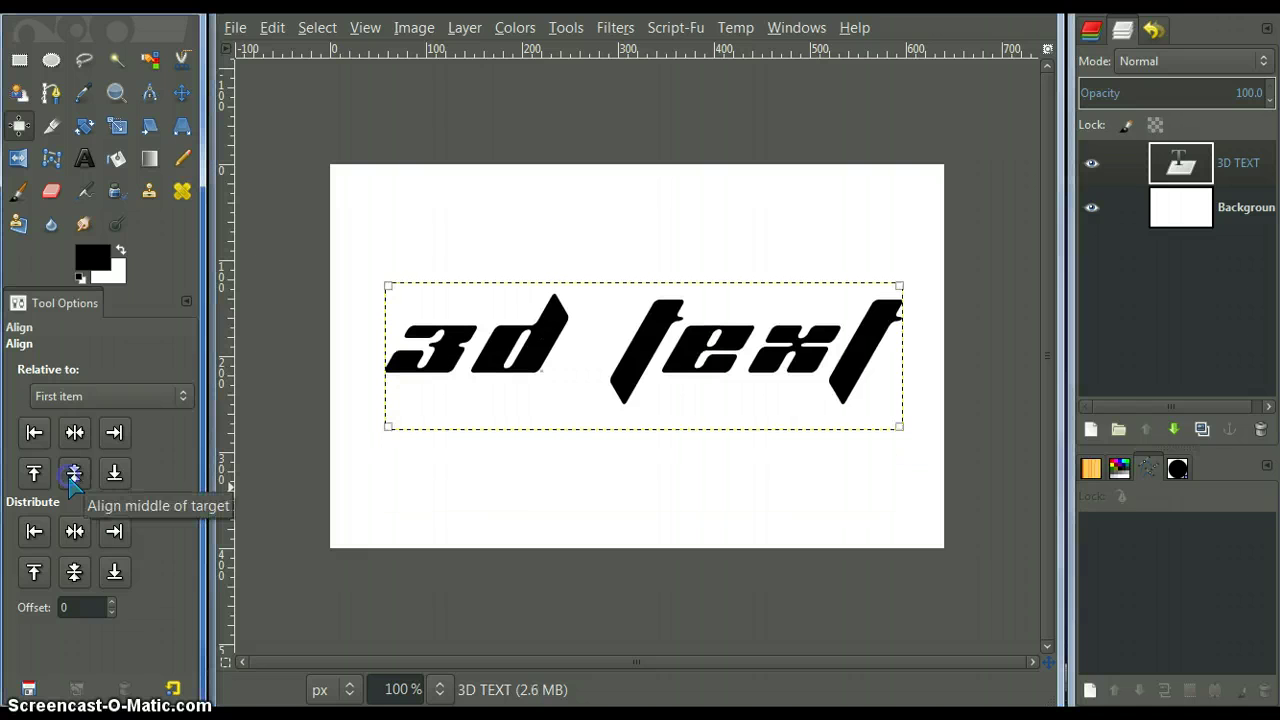
pyautogui.click(72, 538)
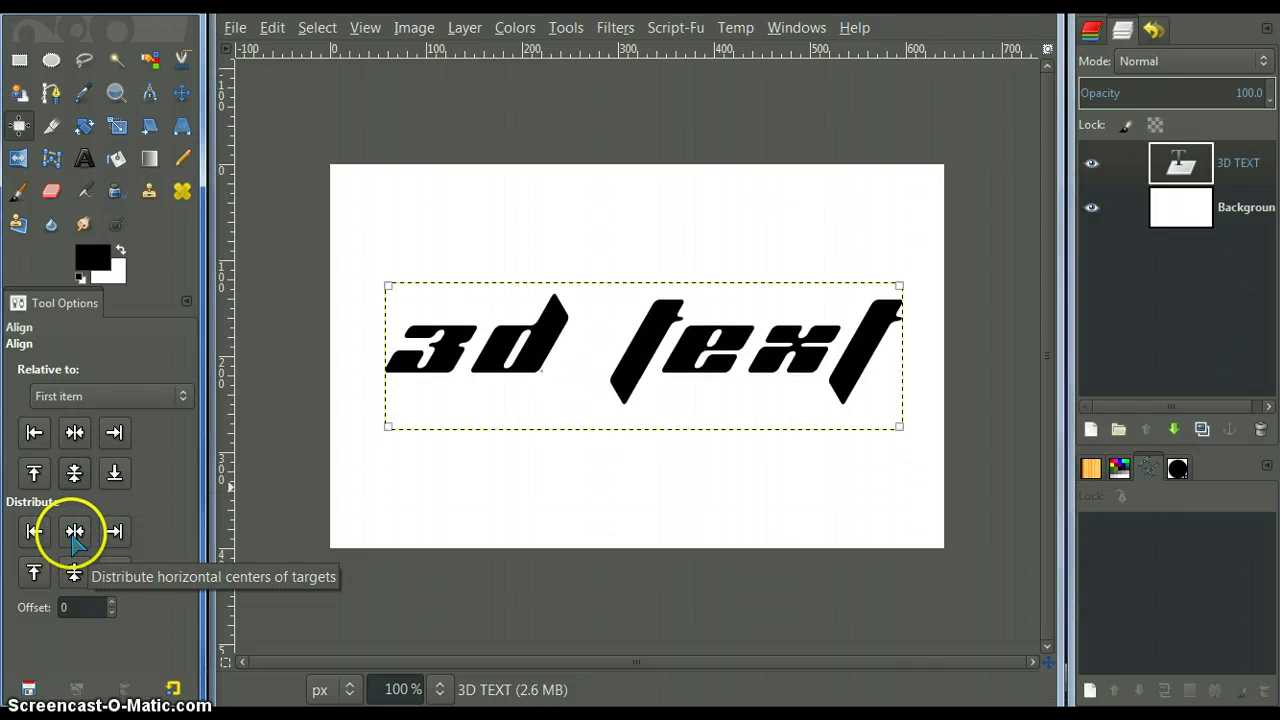
pyautogui.click(74, 537)
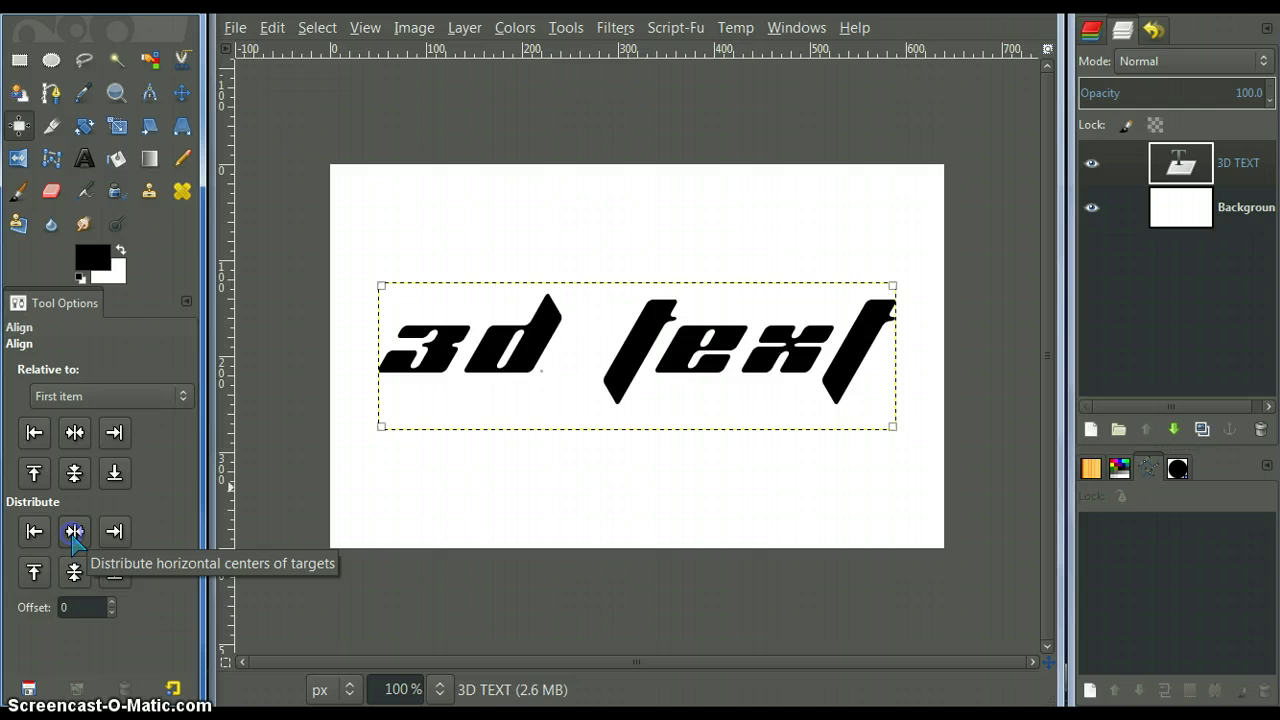
pyautogui.click(640, 395)
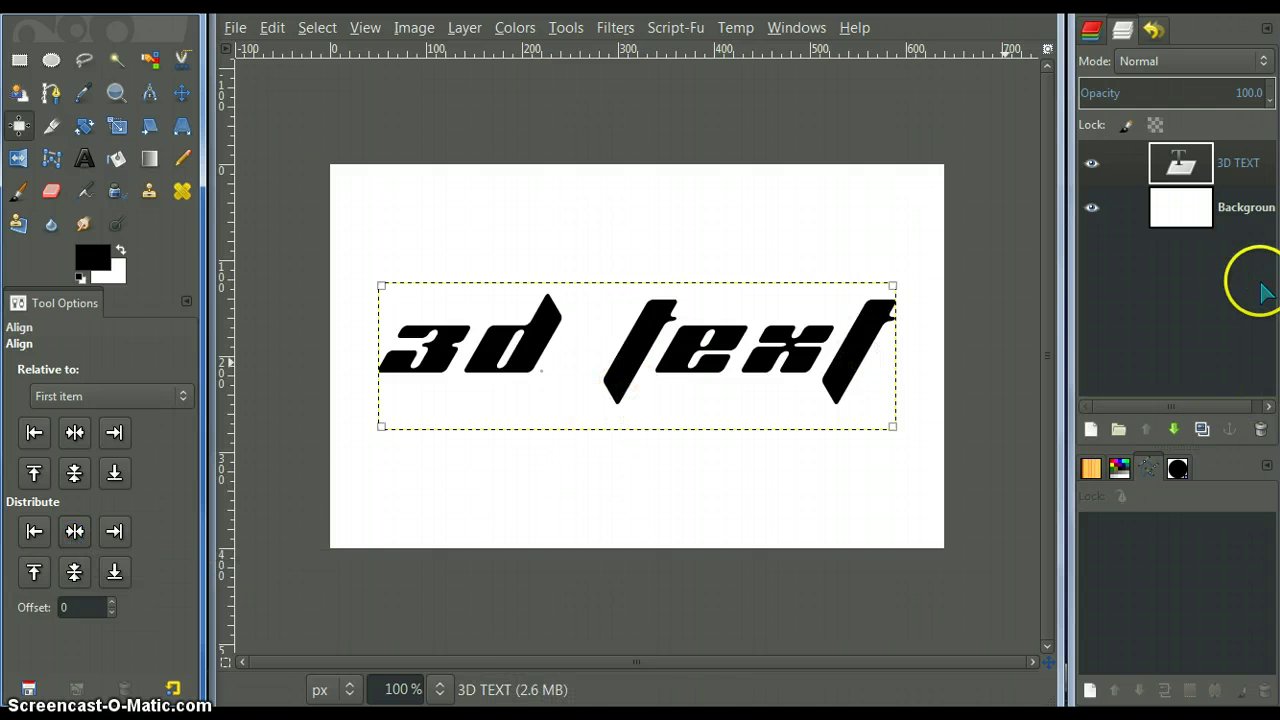
# Convert the 3D TEXT layer into a '3D TEXT' path and check its outline.
pyautogui.rightClick(1195, 168)
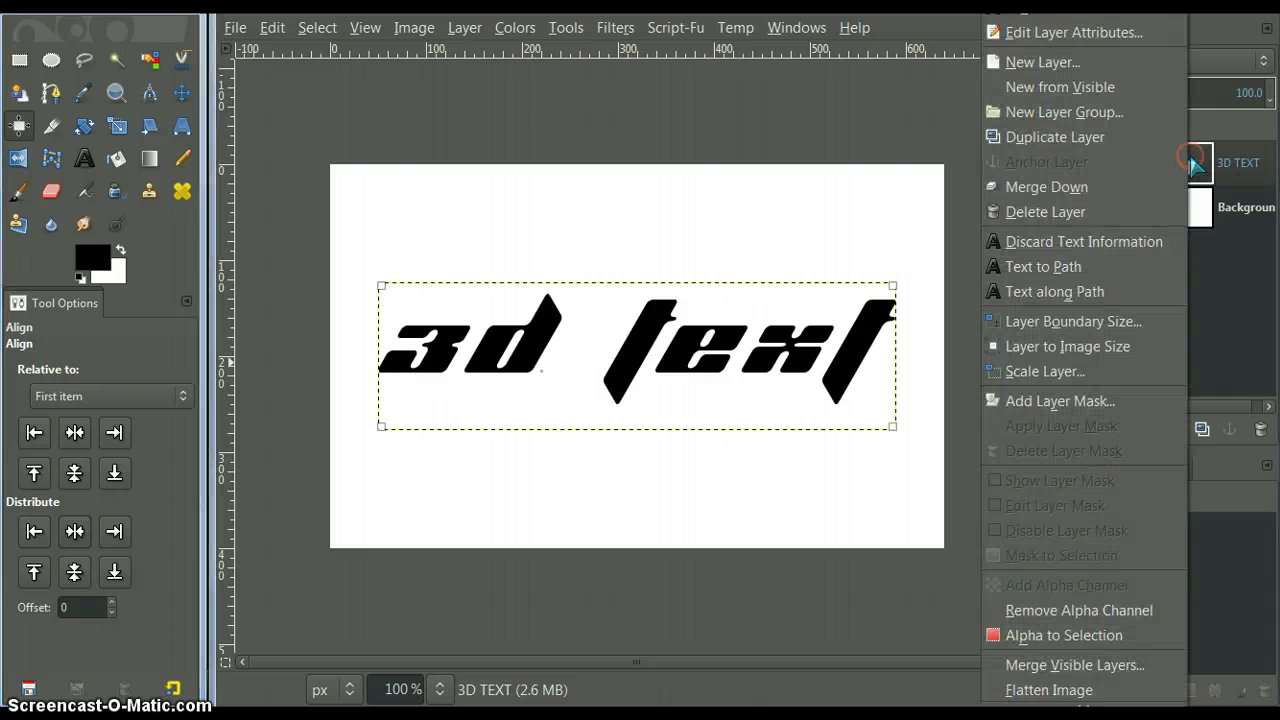
pyautogui.click(1024, 280)
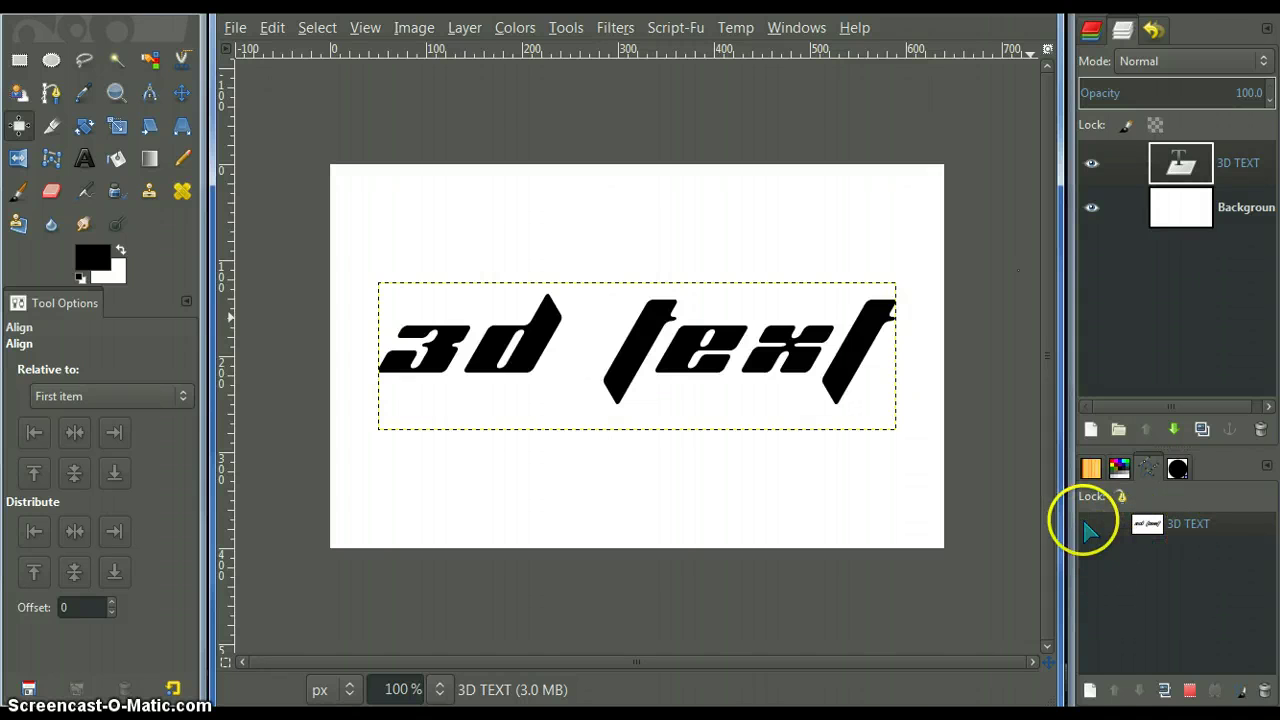
pyautogui.click(1092, 525)
pyautogui.doubleClick(1145, 523)
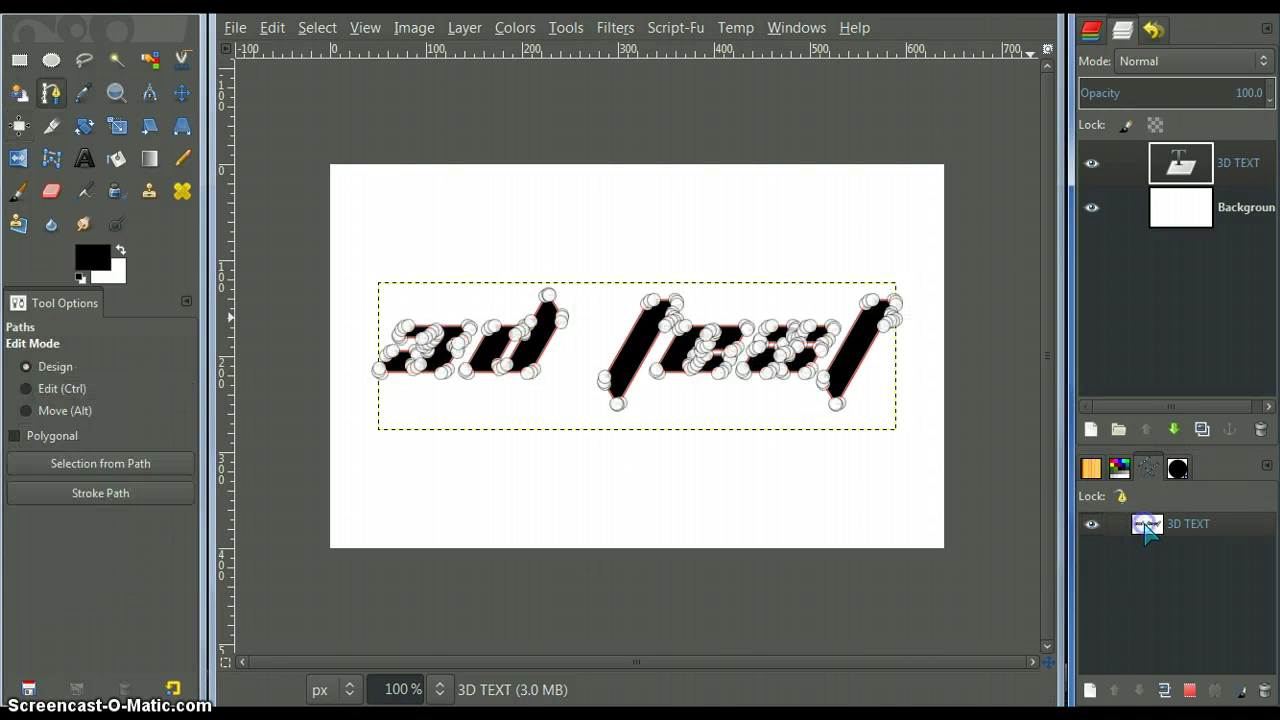
pyautogui.click(1094, 527)
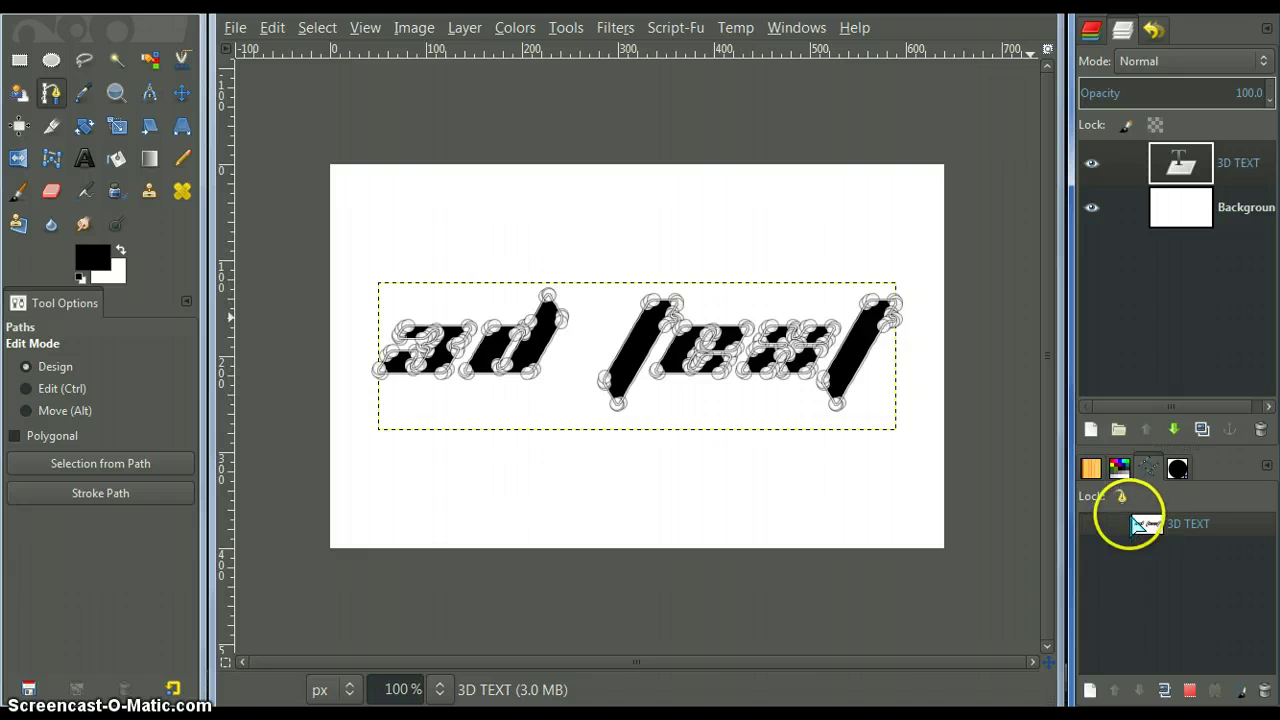
pyautogui.click(184, 161)
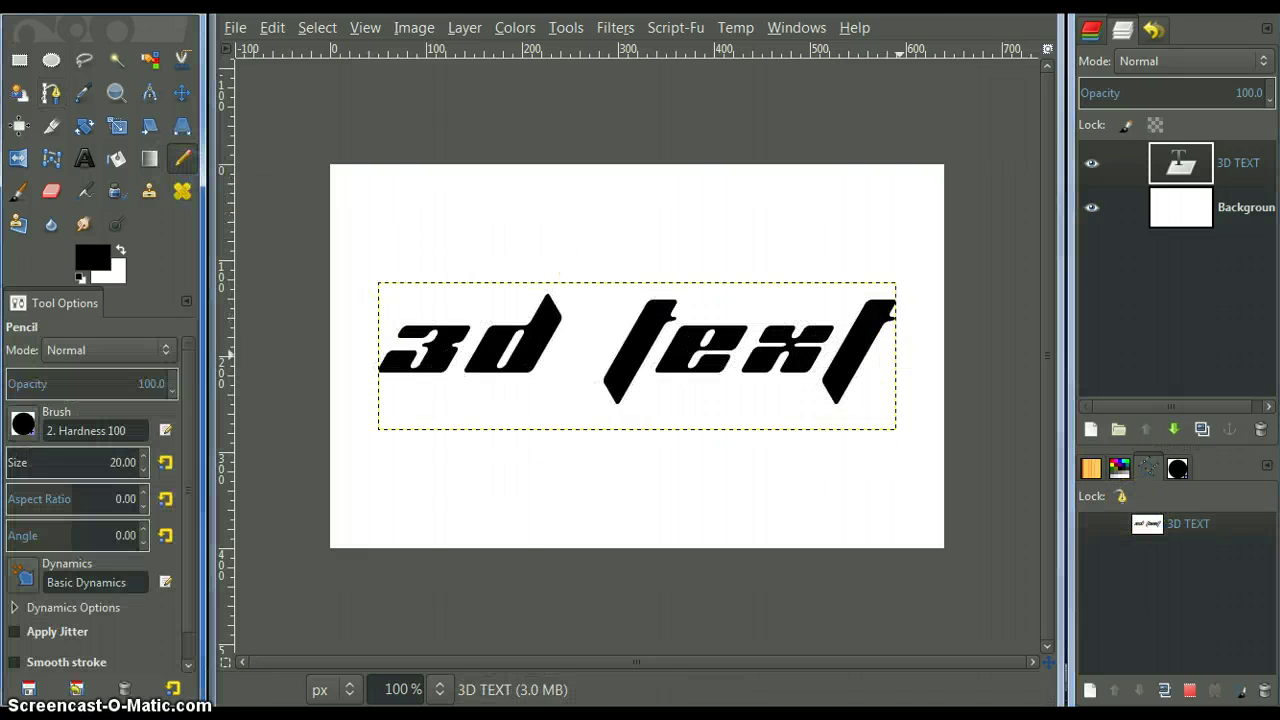
pyautogui.click(1177, 170)
# Add a transparent layer above 3D TEXT and turn the 3D TEXT path into a selection.
pyautogui.rightClick(1181, 168)
pyautogui.click(1100, 56)
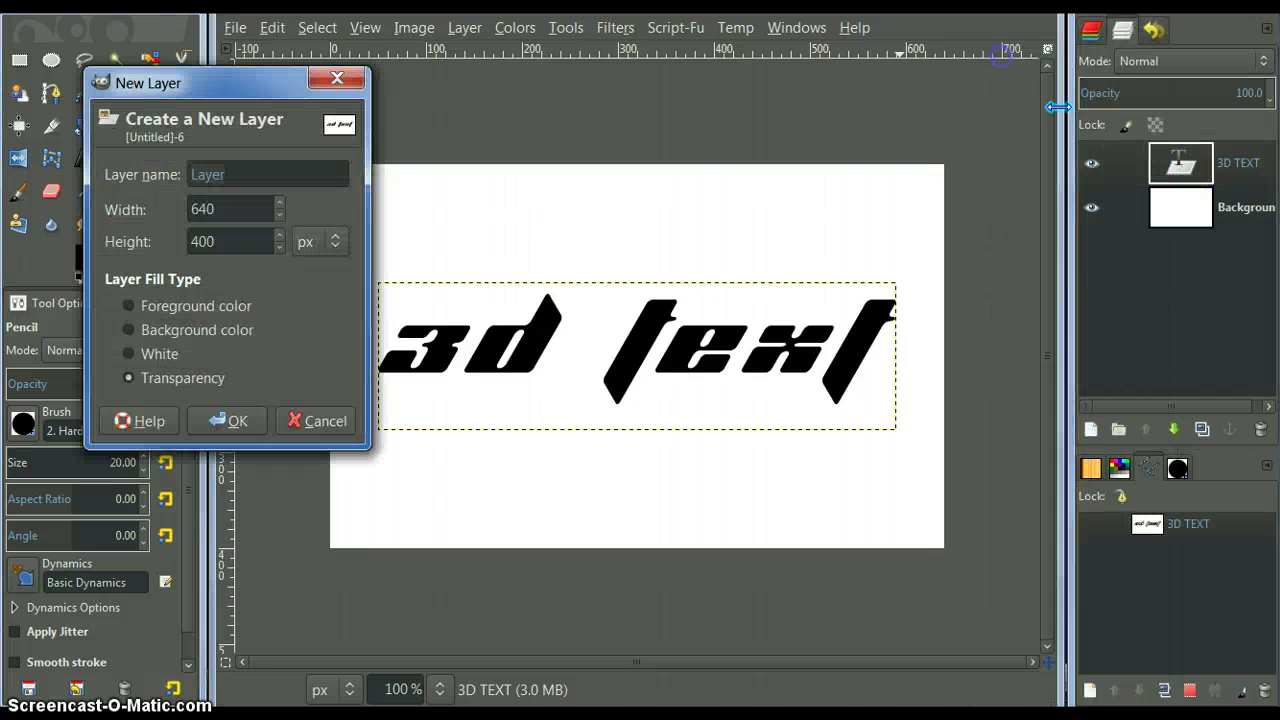
pyautogui.click(236, 421)
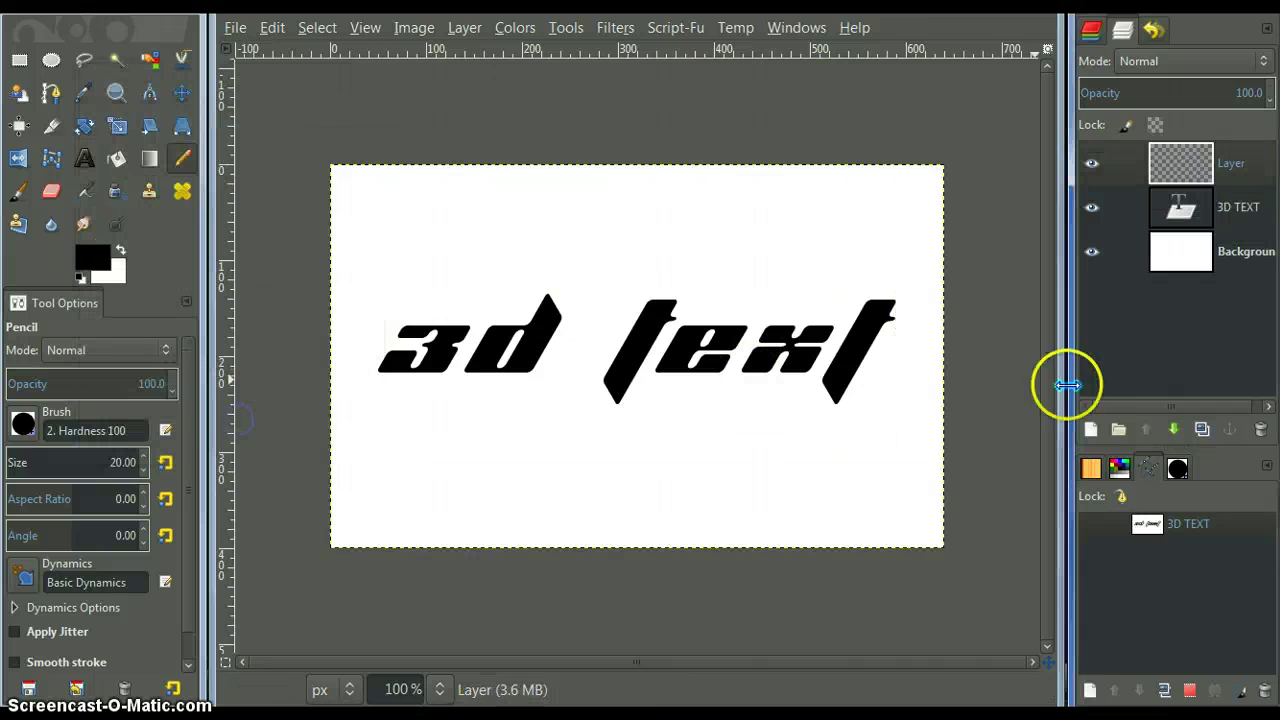
pyautogui.click(1190, 693)
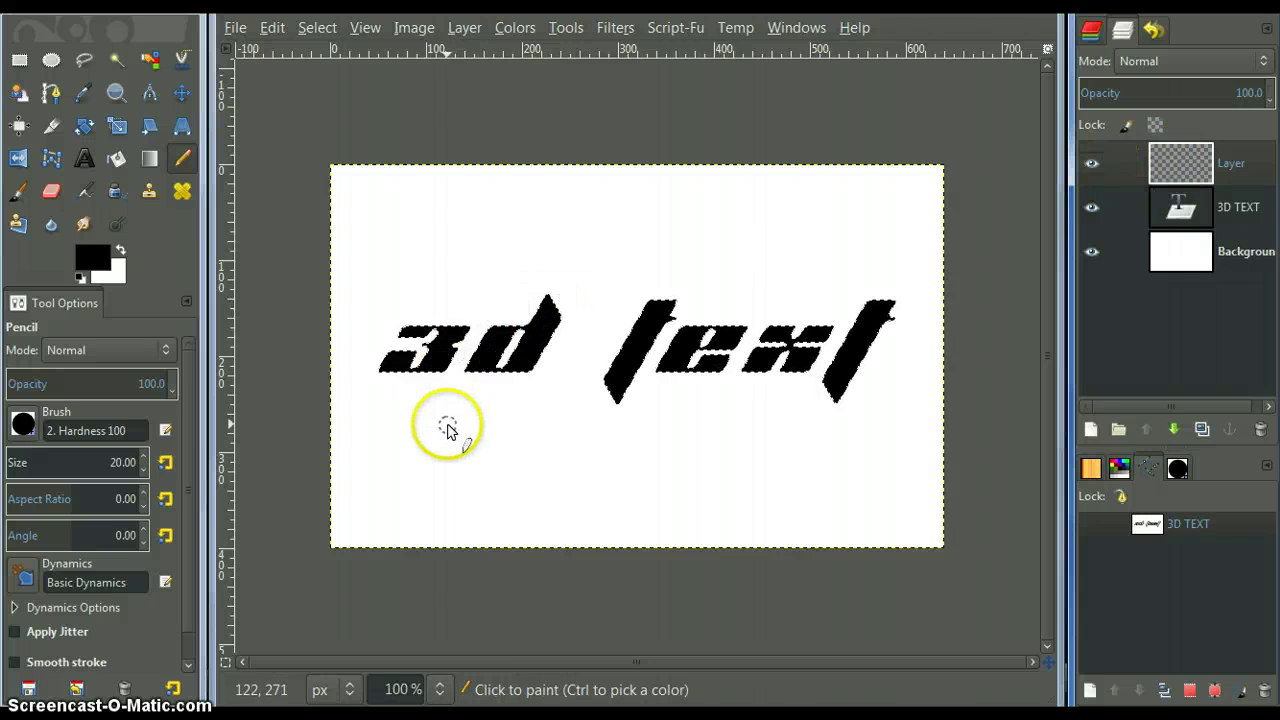
# Fill the lettering with a vertical Butterfly 2 gradient on the new layer, then Select > None.
pyautogui.click(149, 158)
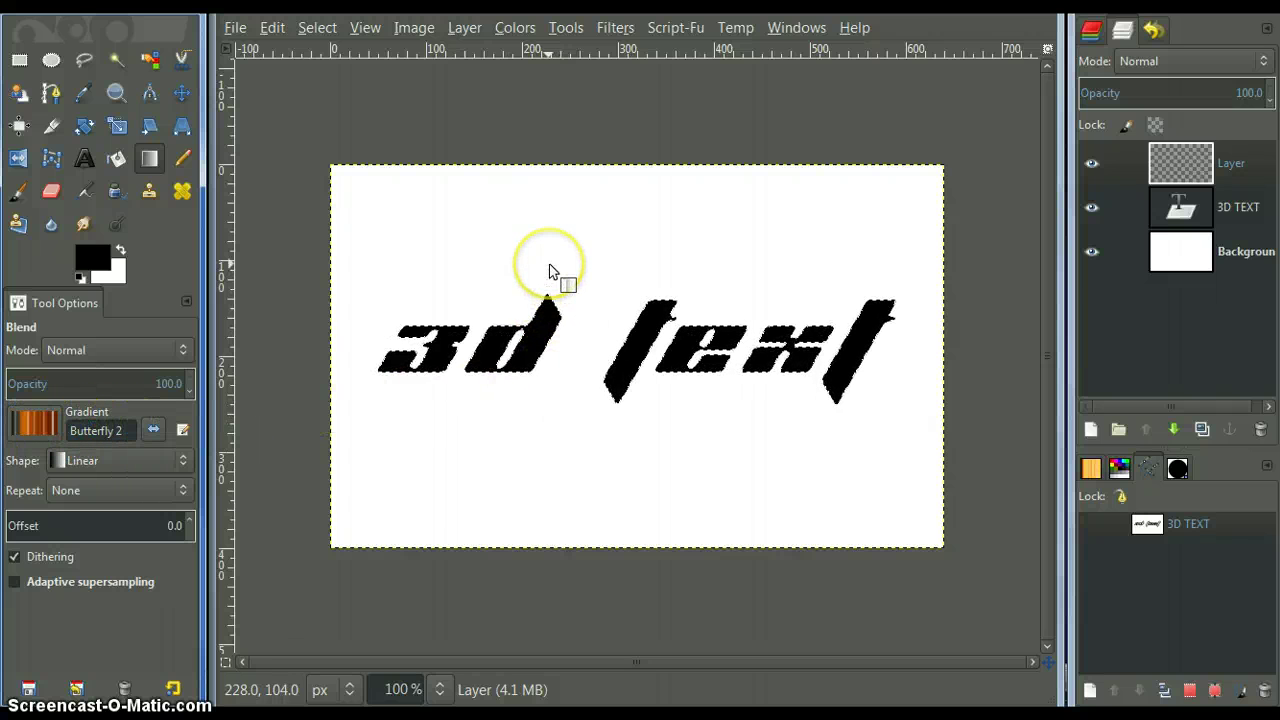
pyautogui.moveTo(549, 270); pyautogui.dragTo(544, 440)
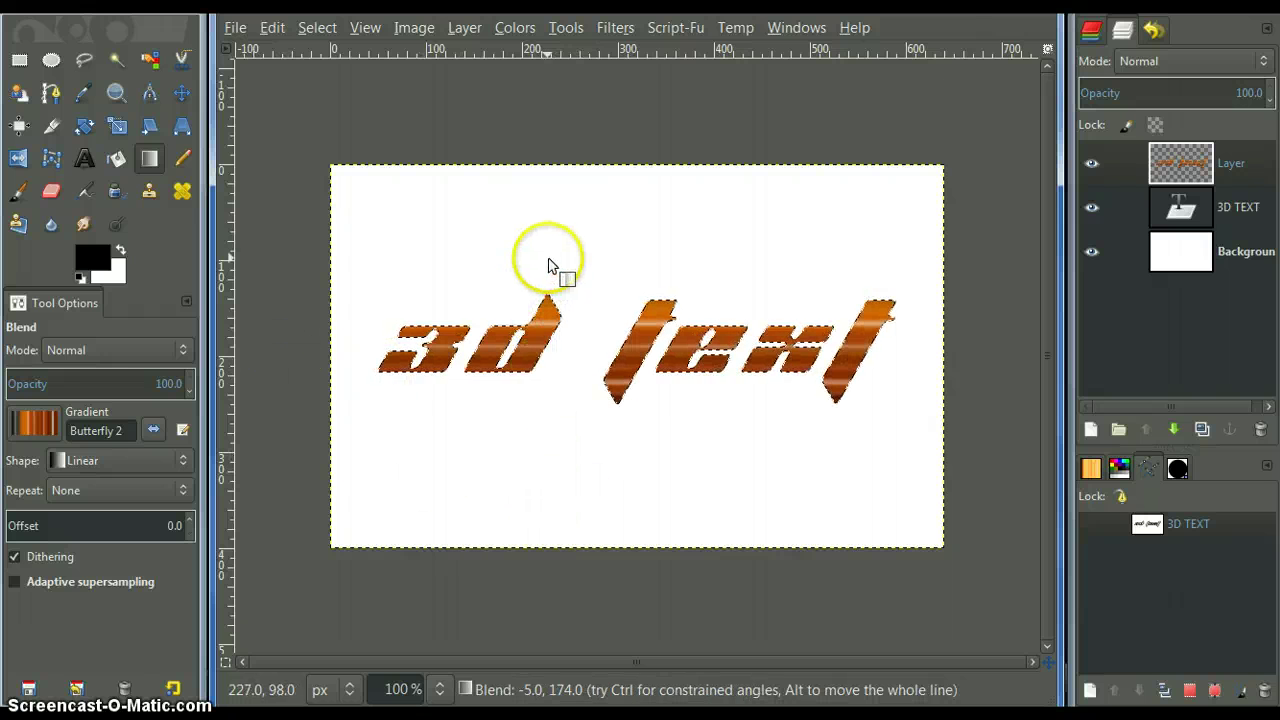
pyautogui.moveTo(548, 261); pyautogui.dragTo(540, 442)
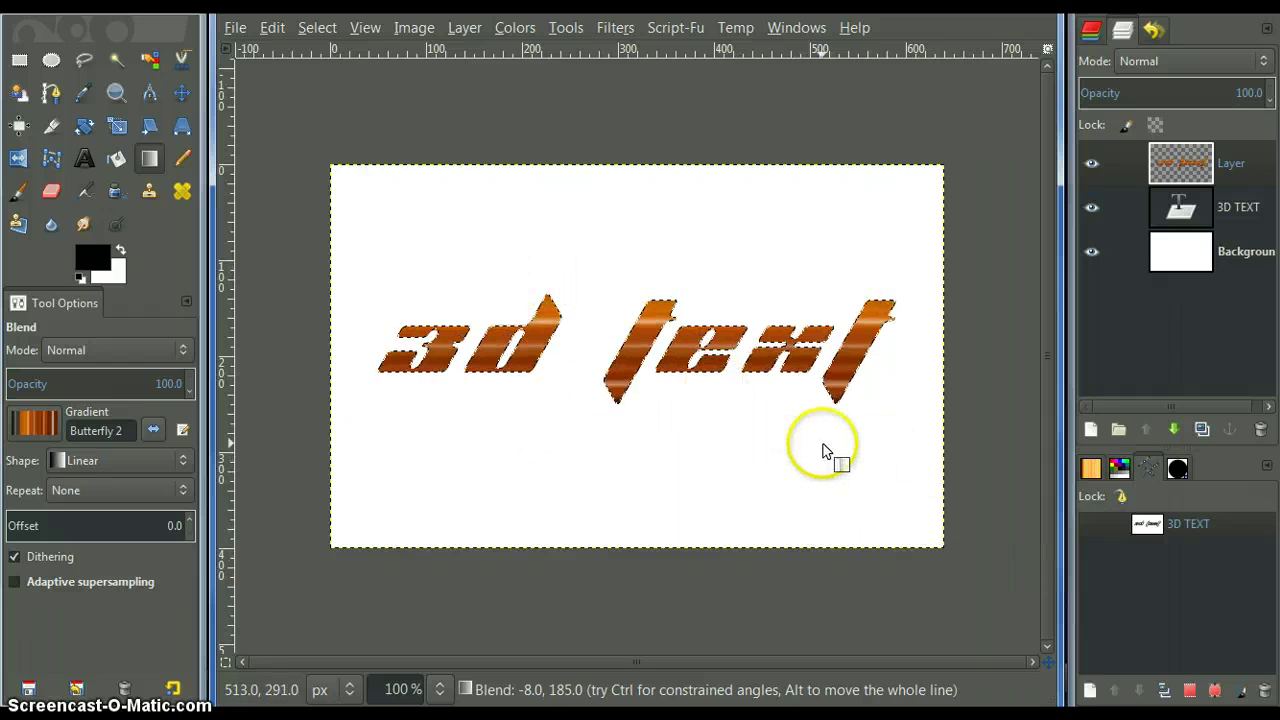
pyautogui.click(310, 28)
pyautogui.click(335, 78)
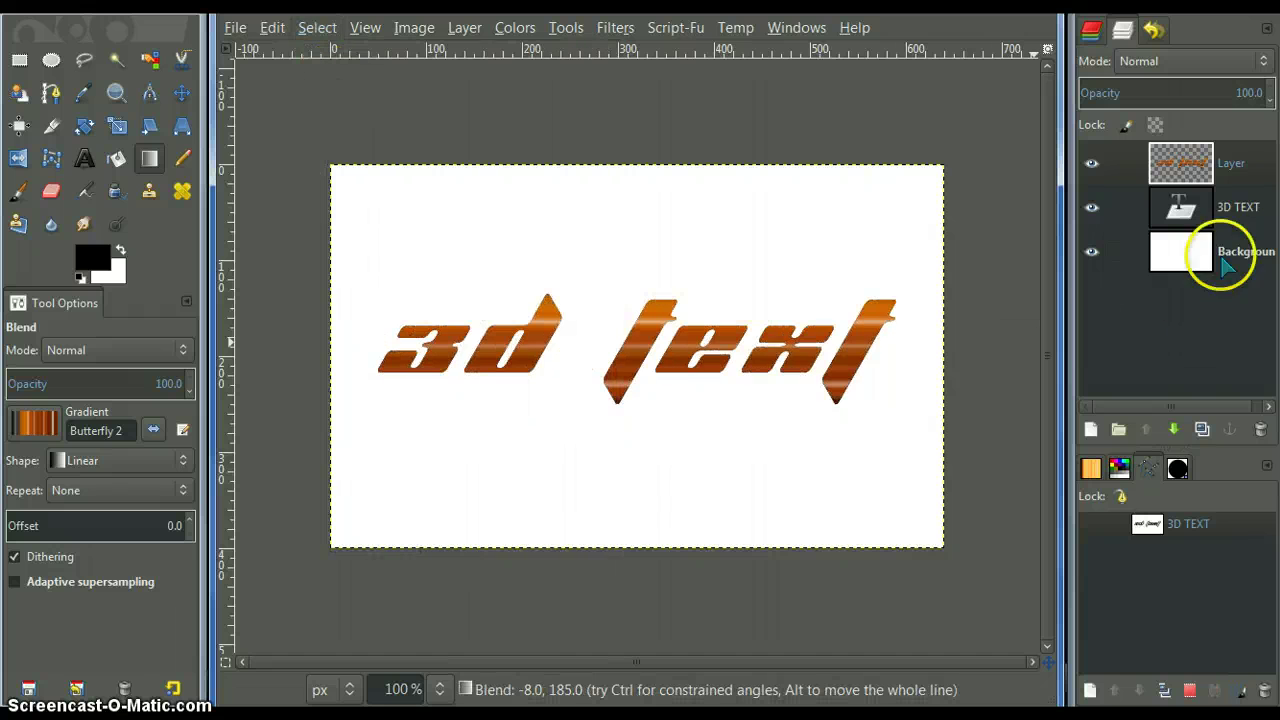
pyautogui.click(1188, 168)
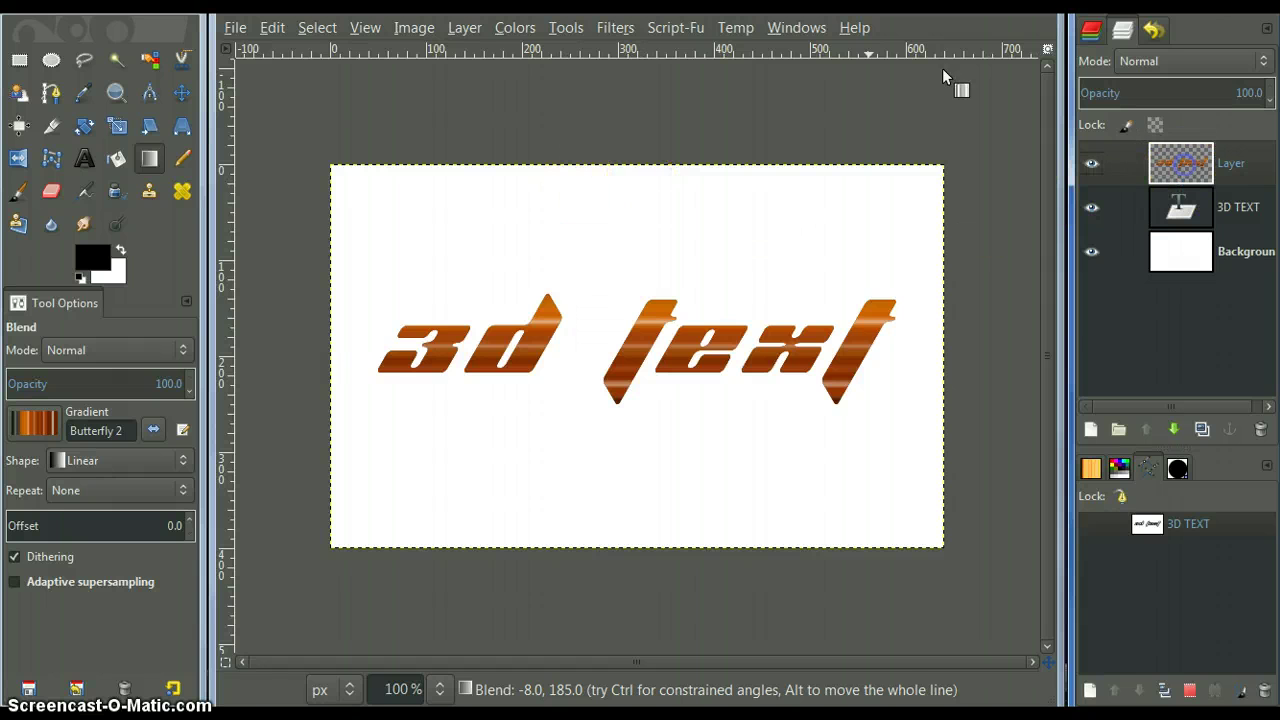
# Run Filters > Render > 3D Extrusion with Directional type, depth 8 and direction 225.
pyautogui.click(612, 28)
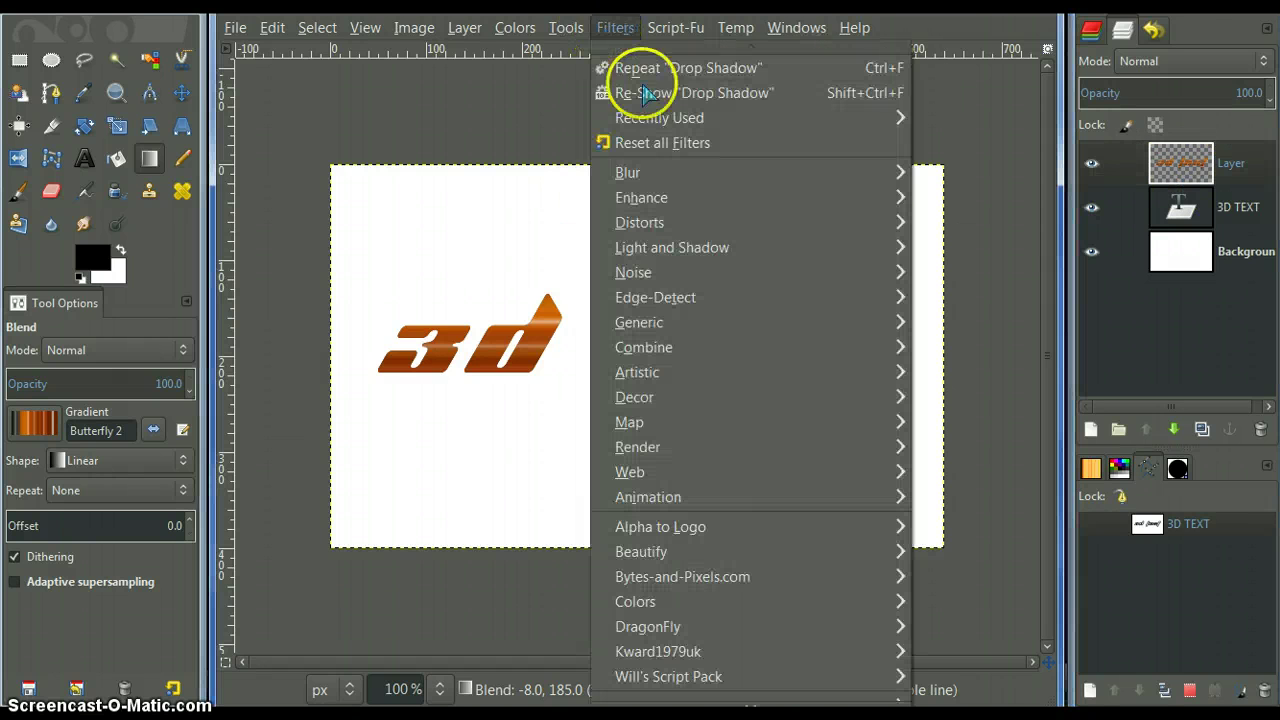
pyautogui.moveTo(666, 449)
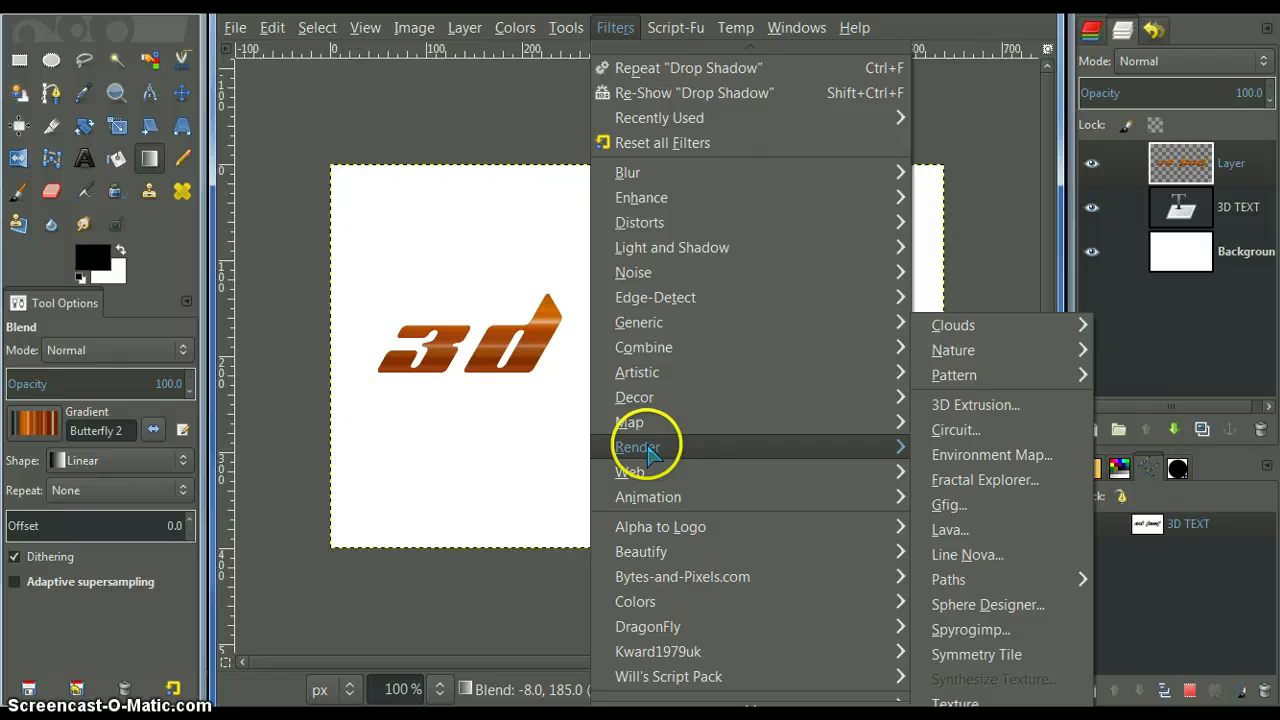
pyautogui.click(994, 414)
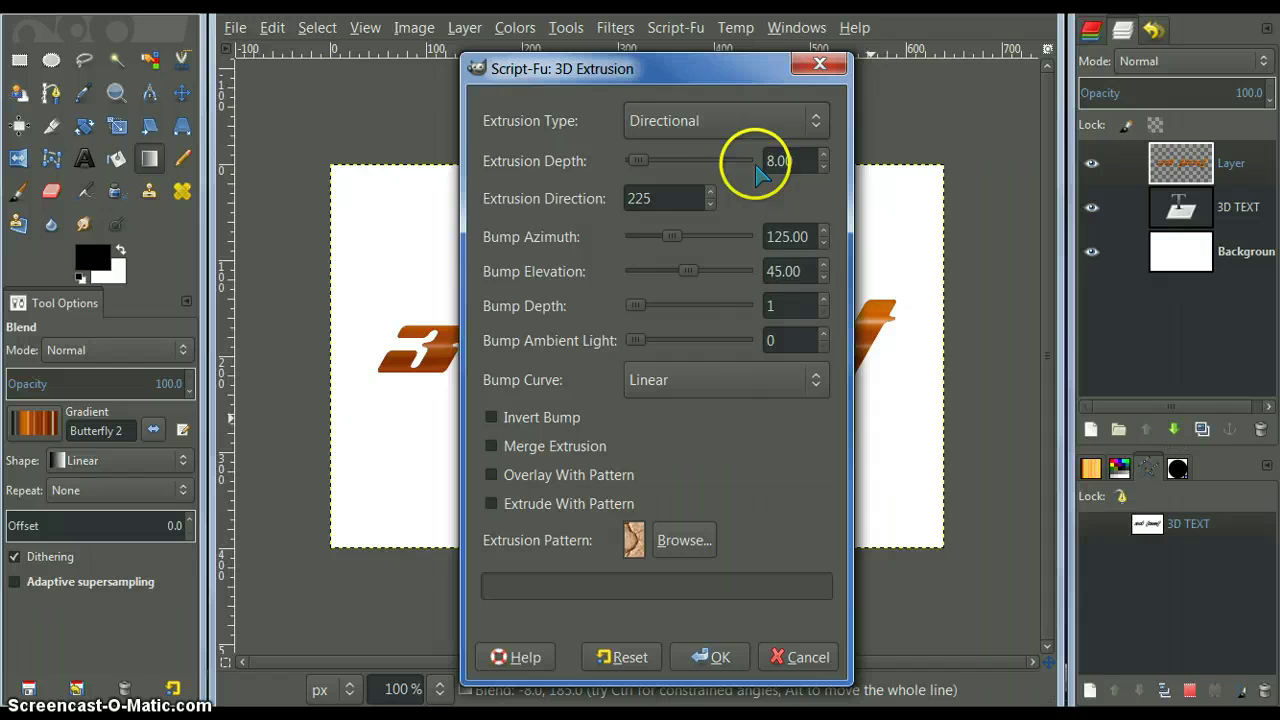
pyautogui.click(646, 197)
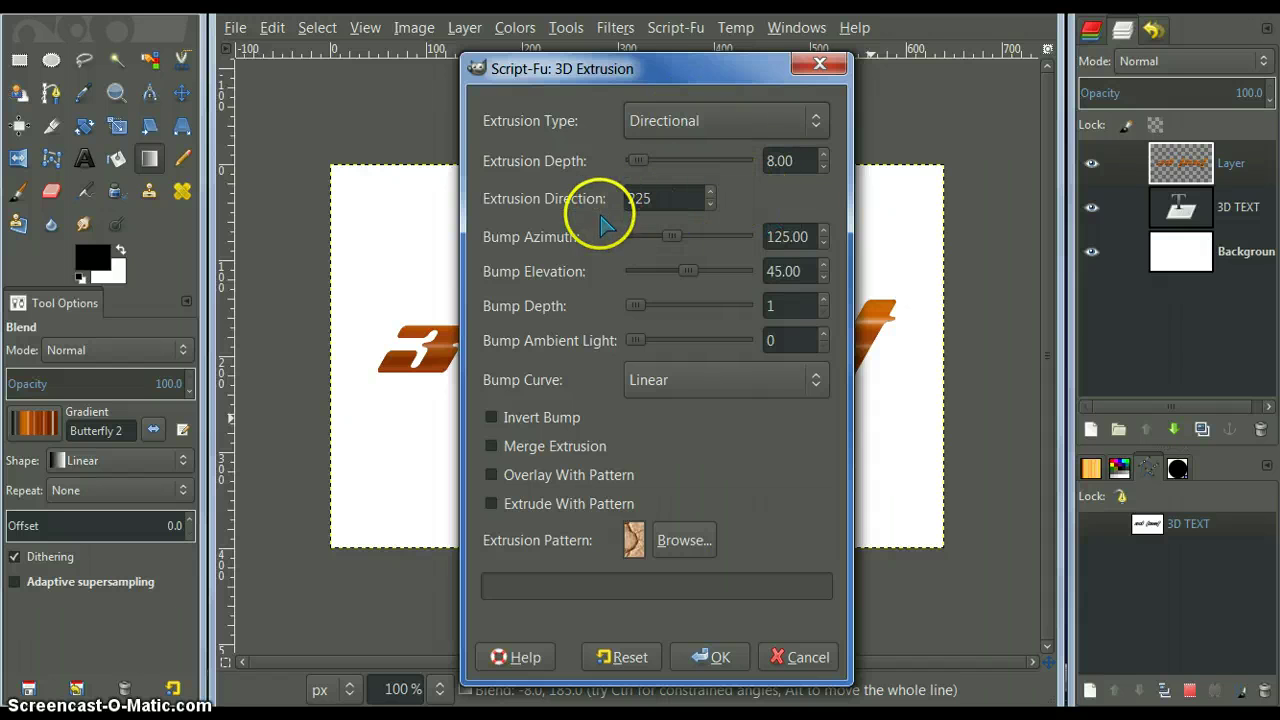
pyautogui.click(710, 204)
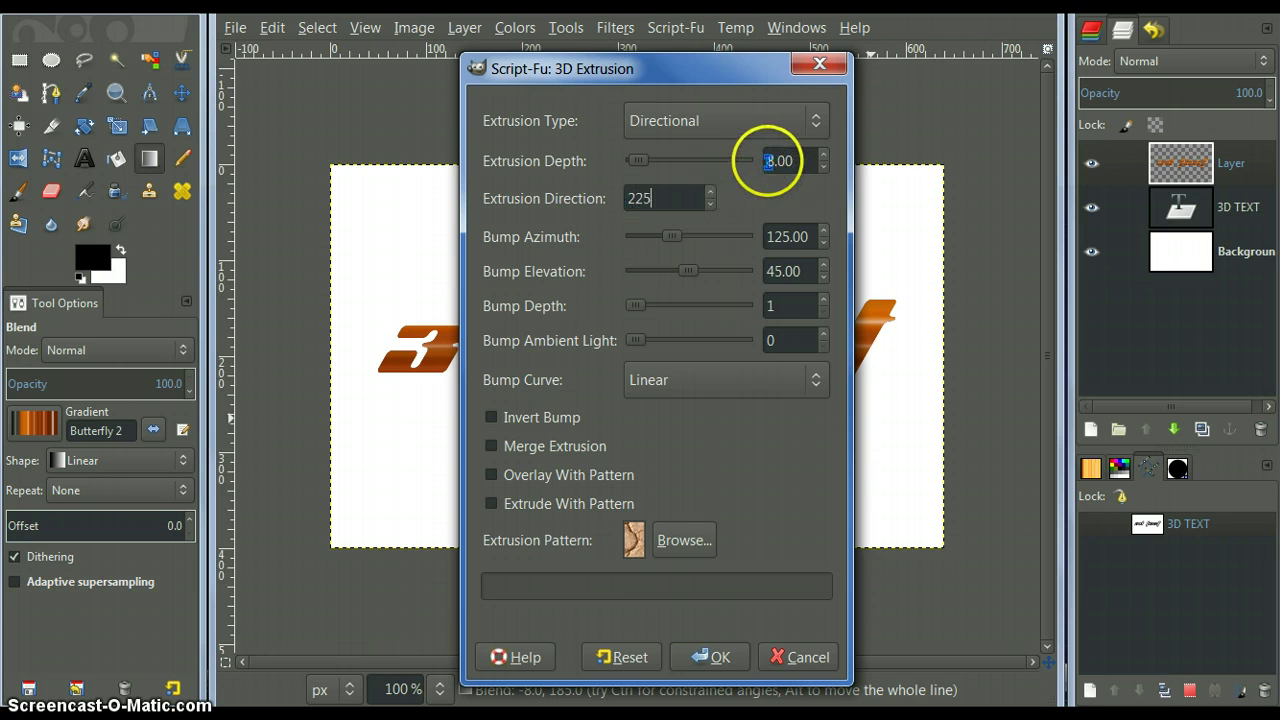
pyautogui.moveTo(771, 162)
pyautogui.mouseDown()
pyautogui.moveTo(760, 160)
pyautogui.moveTo(778, 160)
pyautogui.mouseUp()
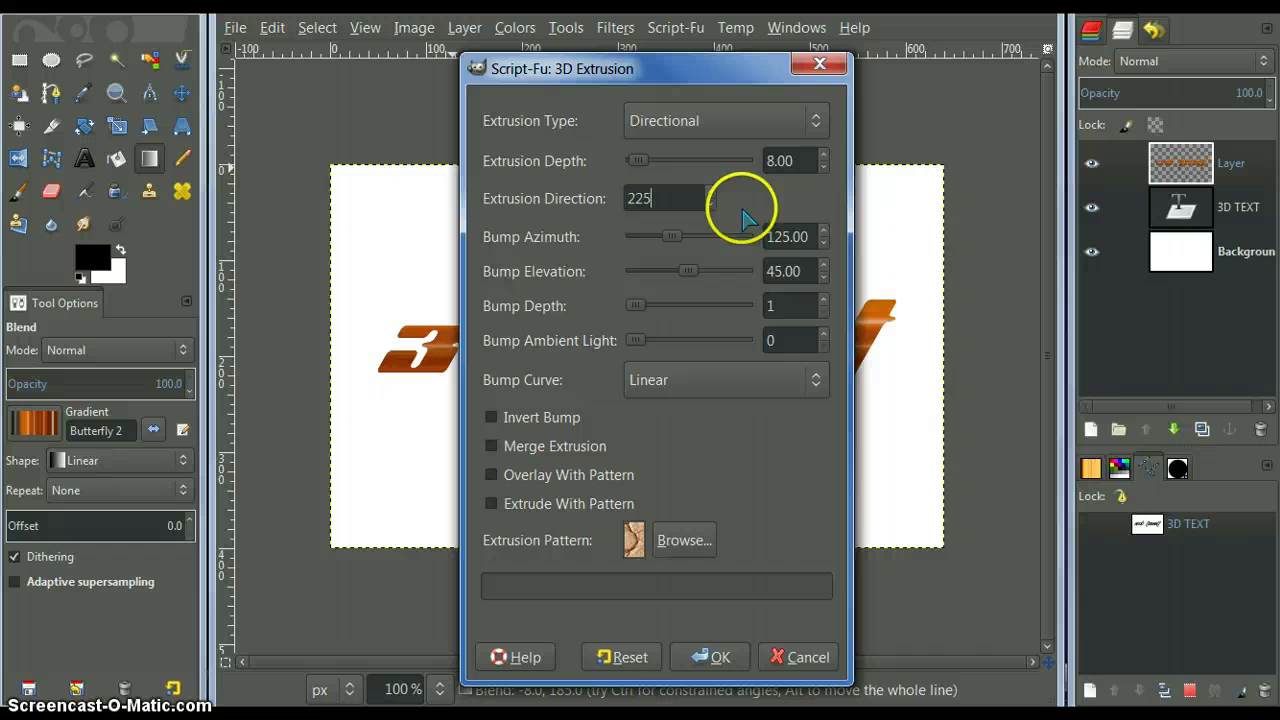
pyautogui.click(614, 660)
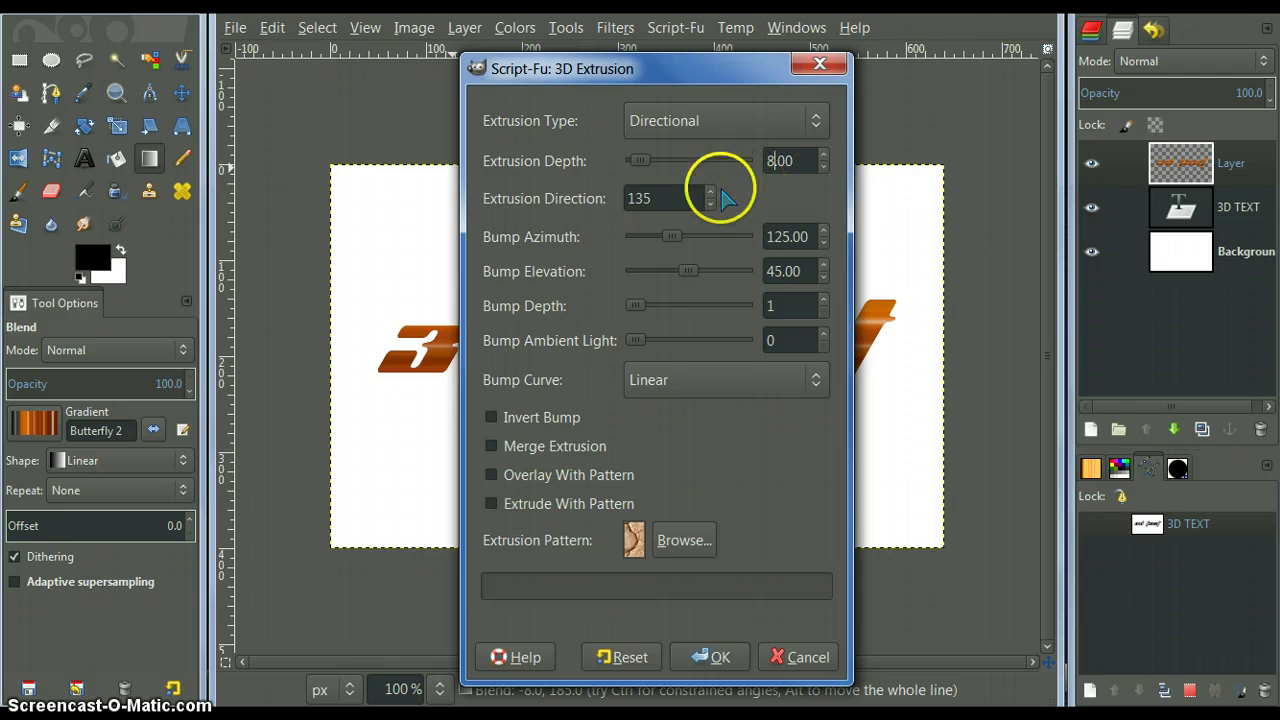
pyautogui.click(658, 197)
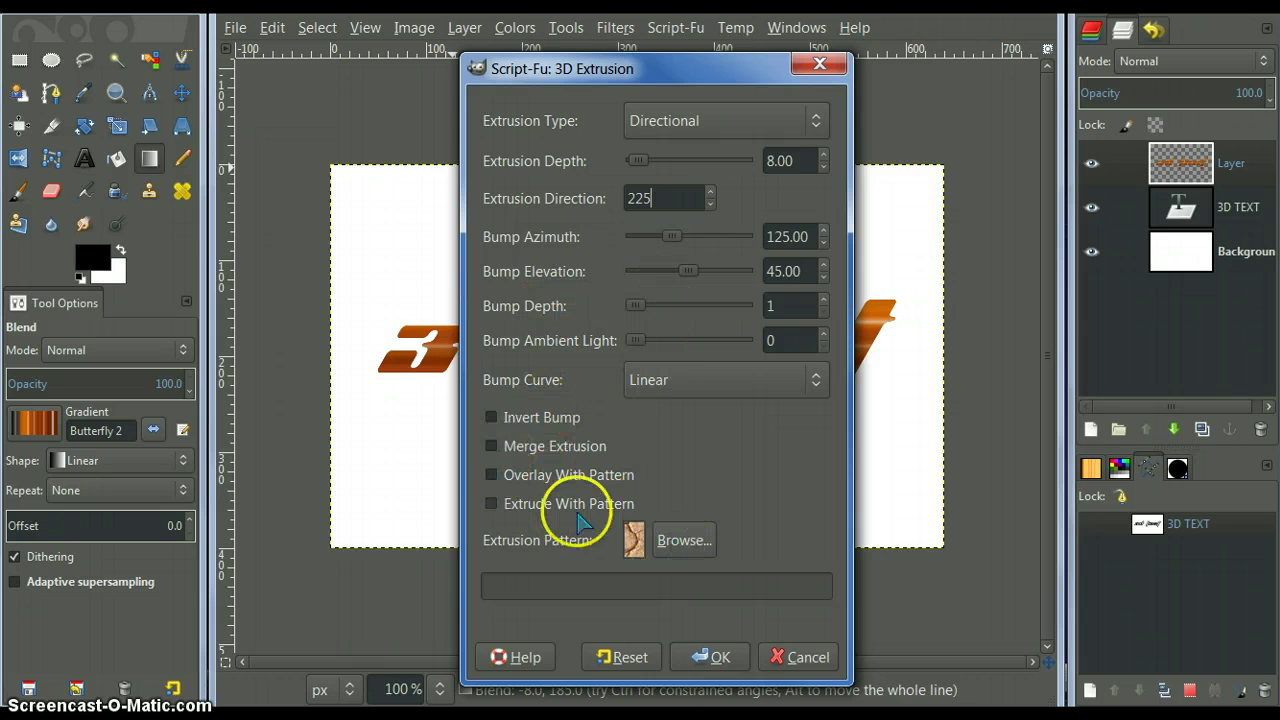
pyautogui.click(716, 660)
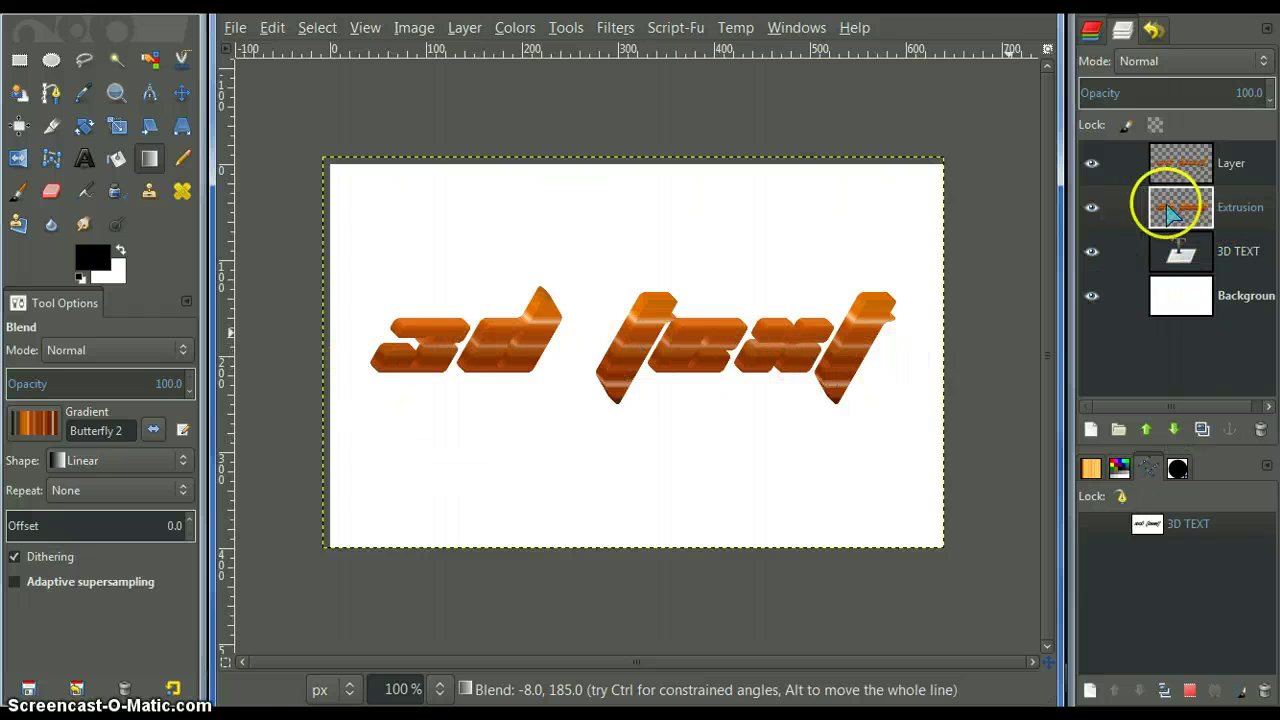
# Toggle Layer and Extrusion visibility to compare, leaving both shown with Extrusion active.
pyautogui.click(1093, 165)
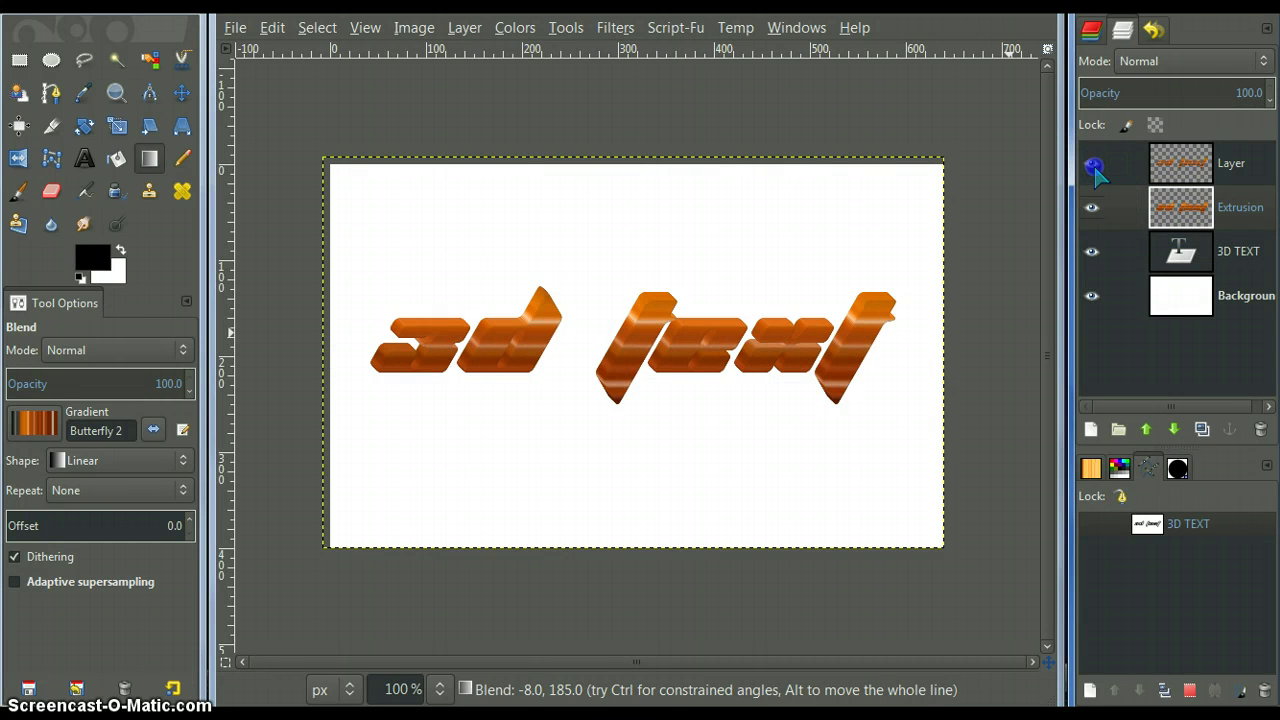
pyautogui.click(1168, 207)
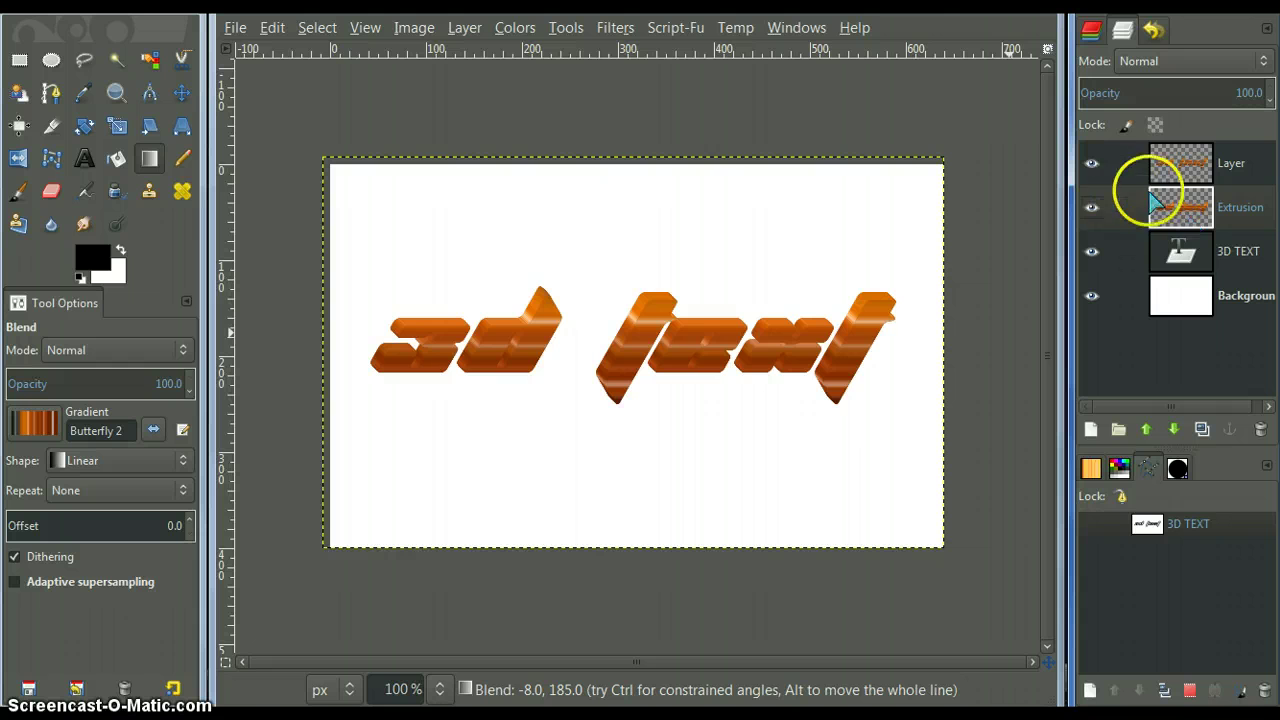
pyautogui.click(1180, 168)
pyautogui.click(1094, 166)
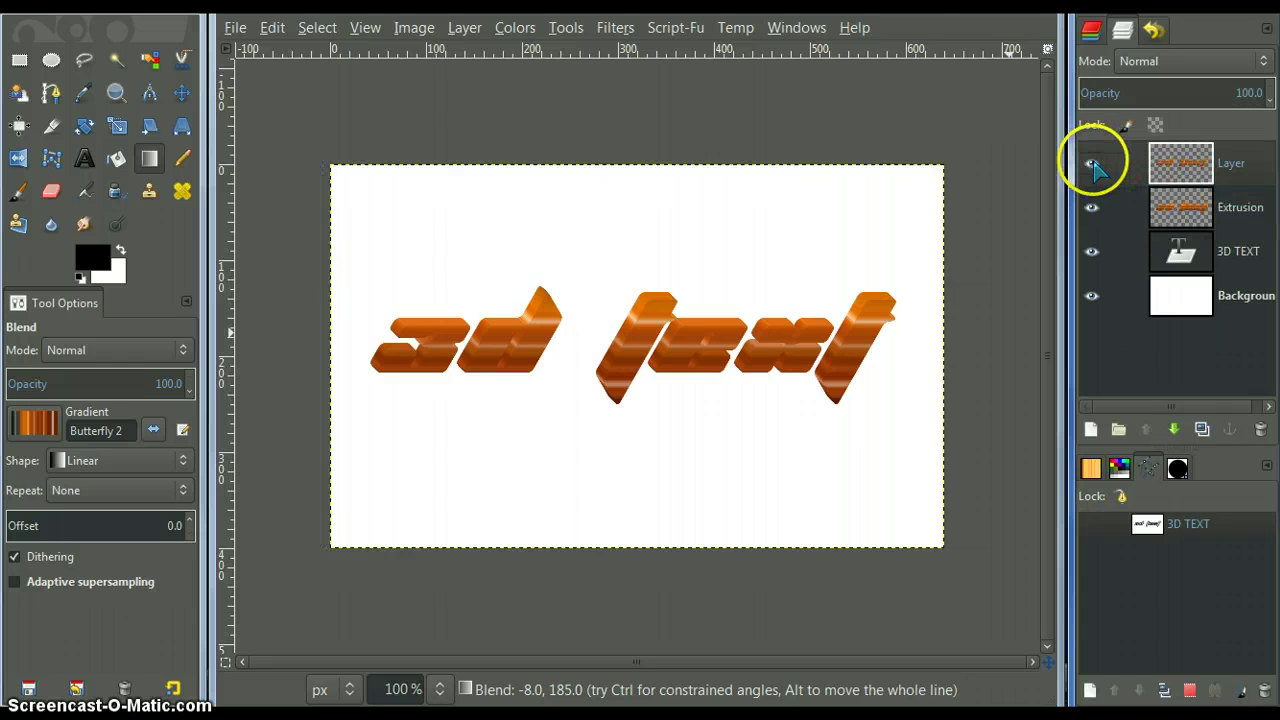
pyautogui.click(1174, 206)
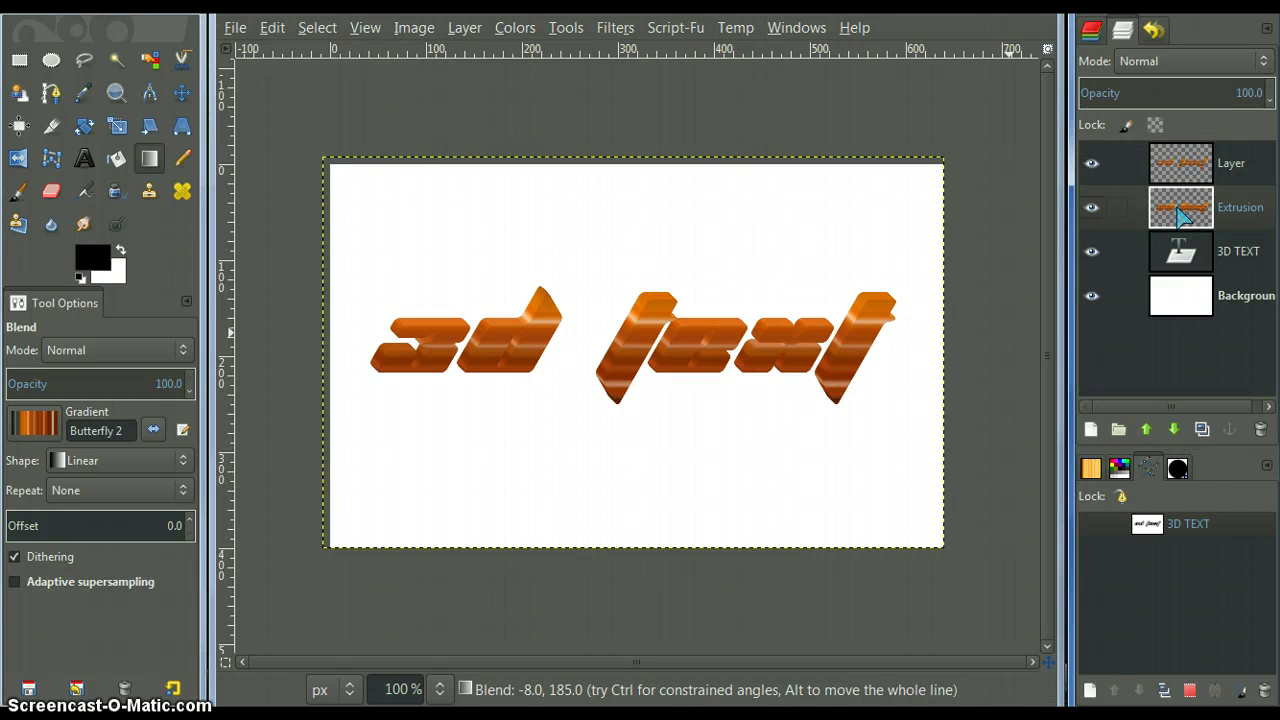
pyautogui.click(1184, 214)
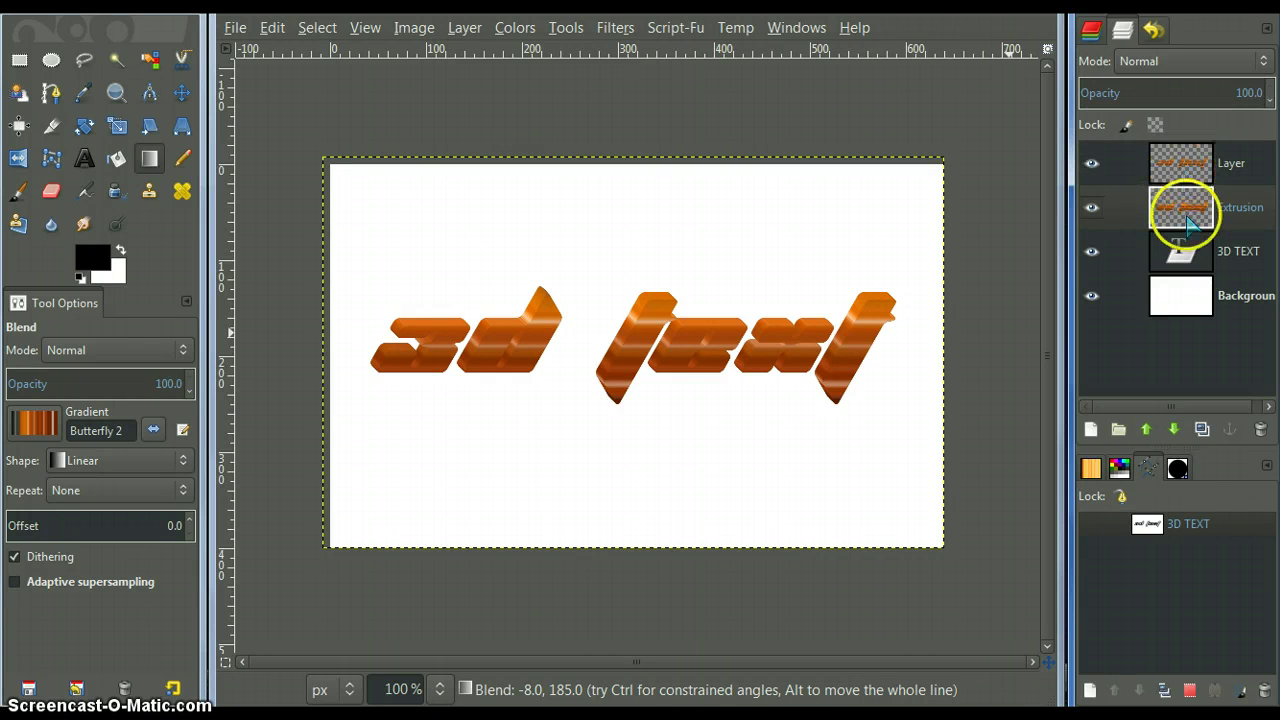
pyautogui.click(1170, 165)
pyautogui.click(1182, 210)
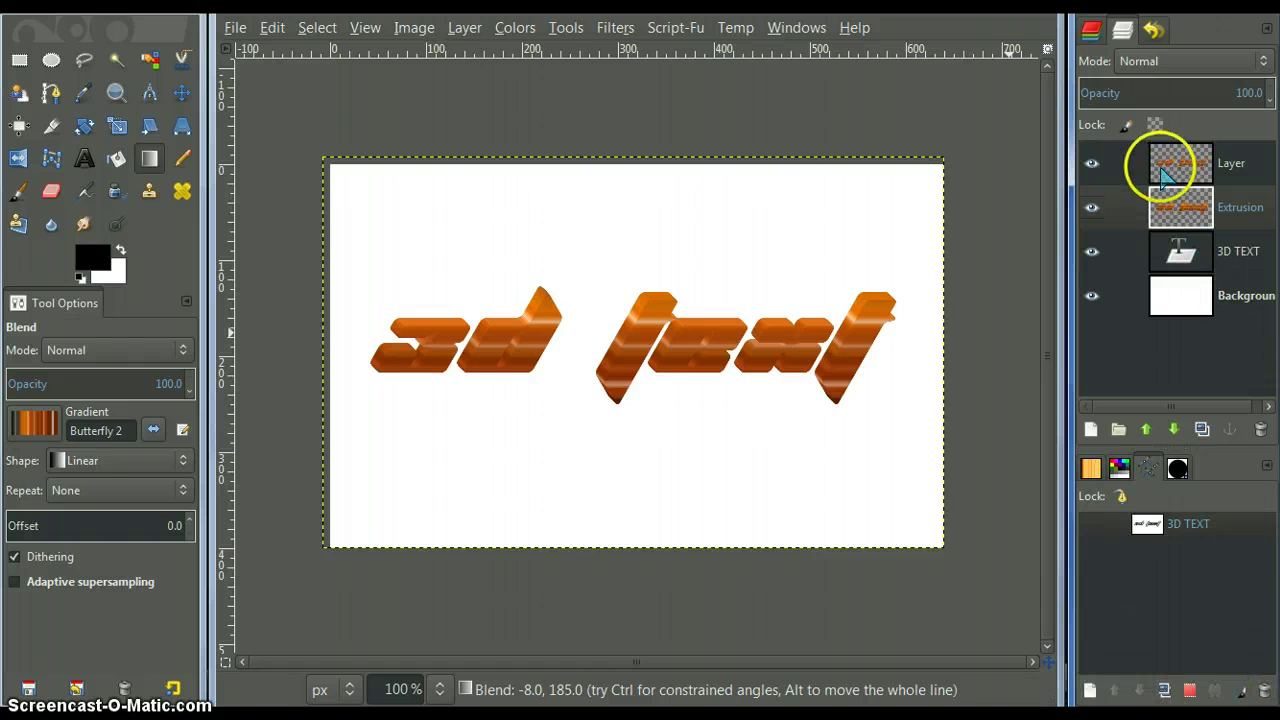
pyautogui.click(1190, 178)
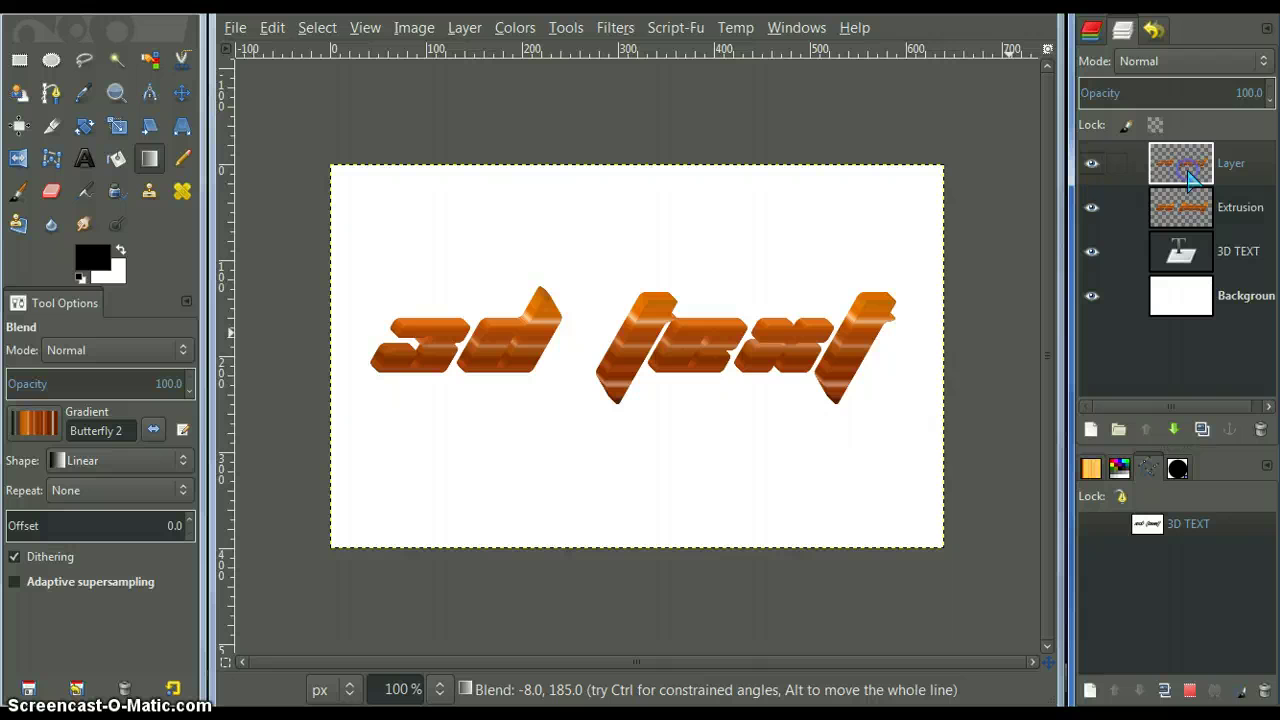
pyautogui.click(1092, 207)
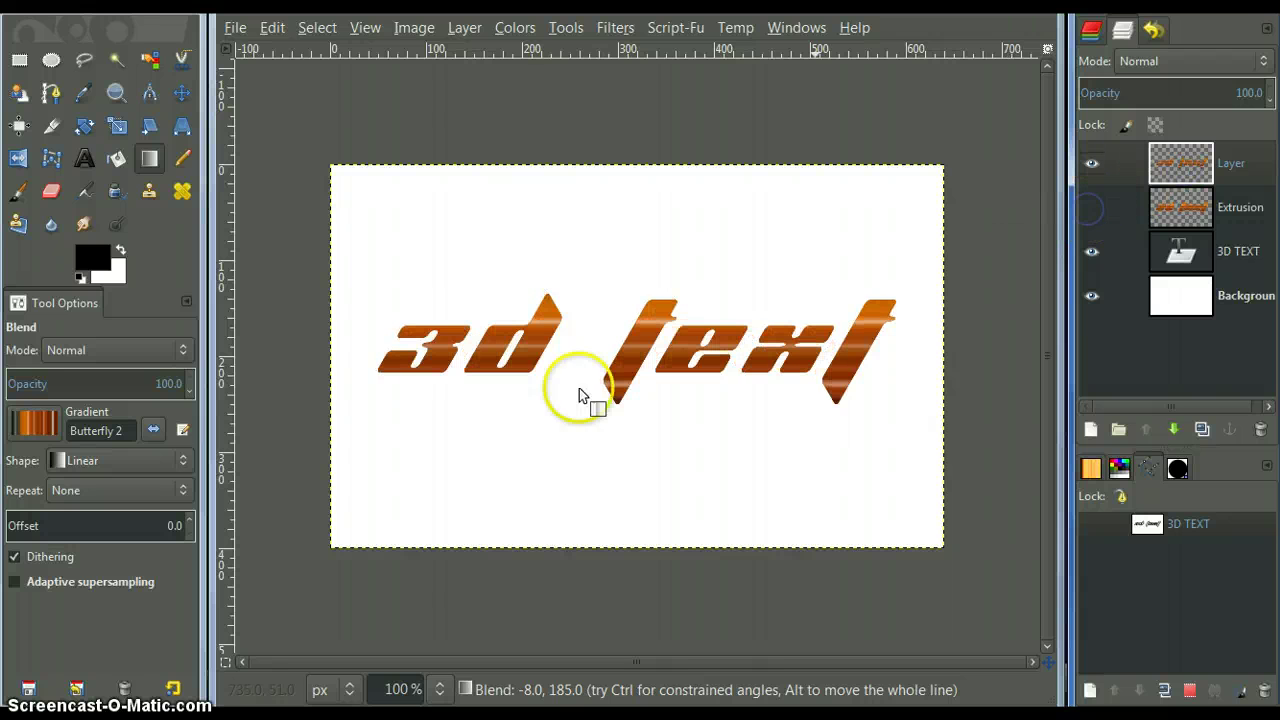
pyautogui.click(1092, 207)
pyautogui.click(1180, 210)
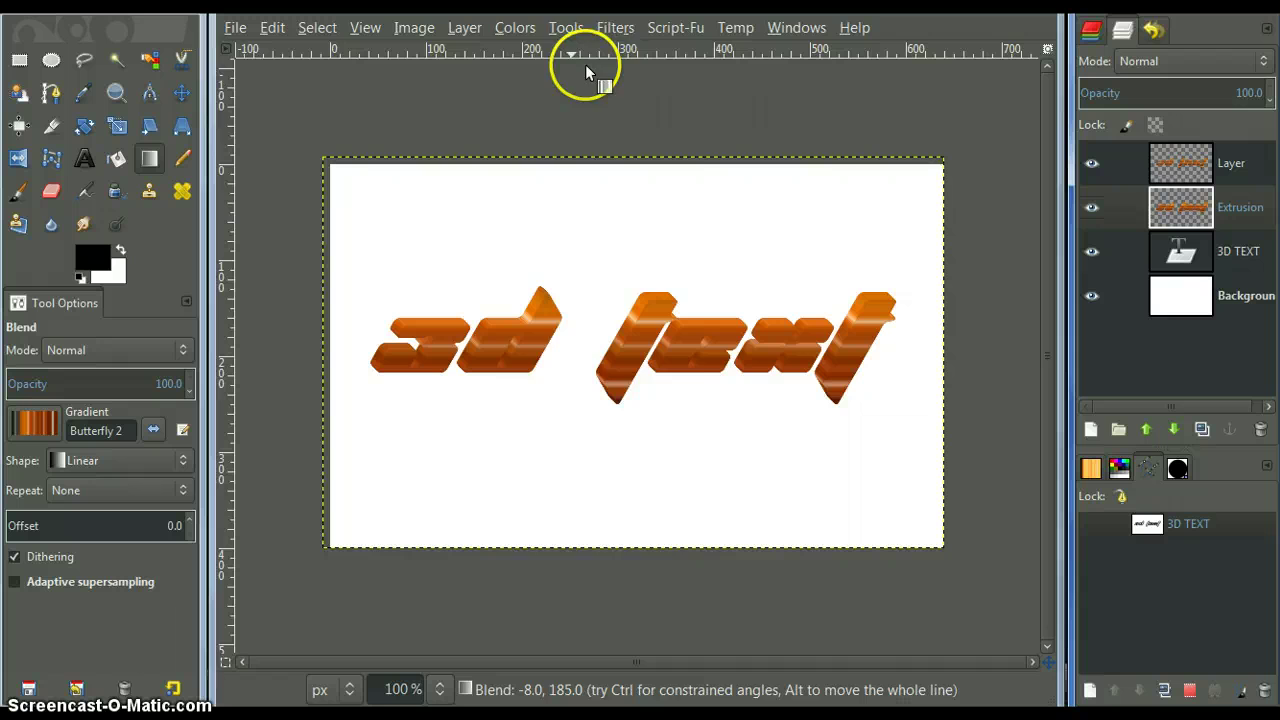
# Darken the Extrusion layer with Brightness -28 and Contrast 14.
pyautogui.click(512, 27)
pyautogui.click(560, 127)
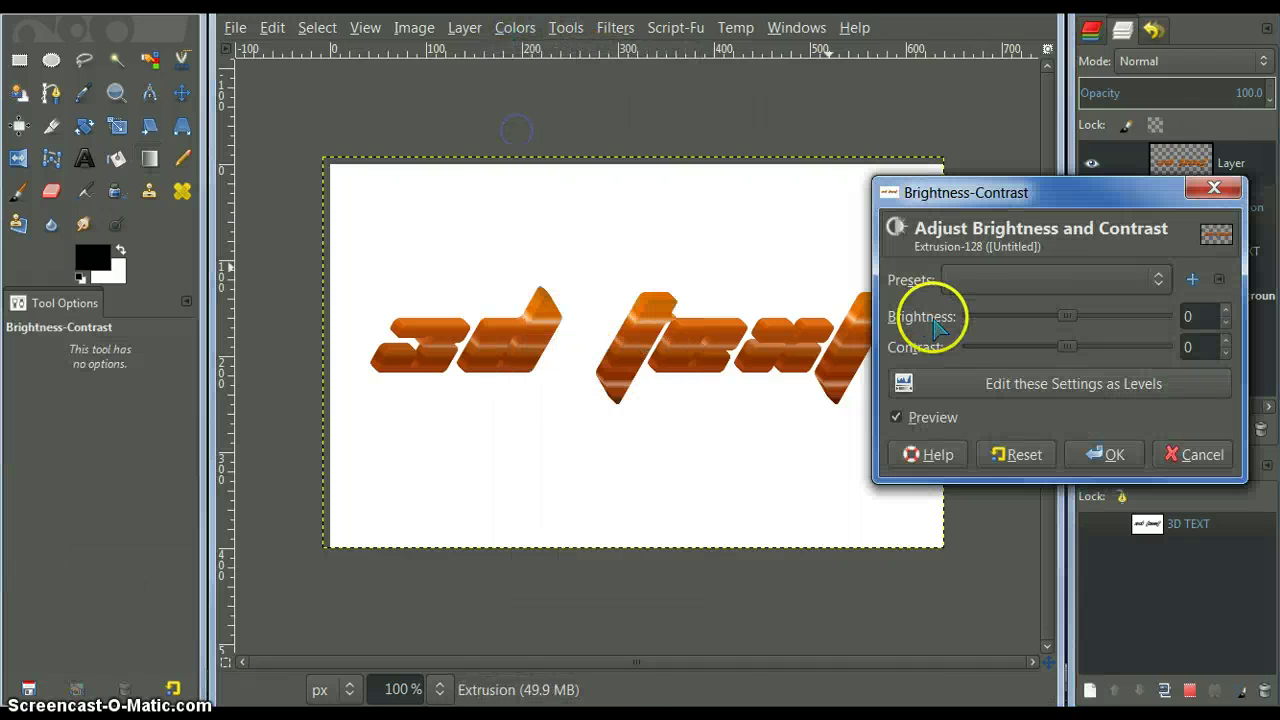
pyautogui.moveTo(1054, 318); pyautogui.dragTo(1043, 319)
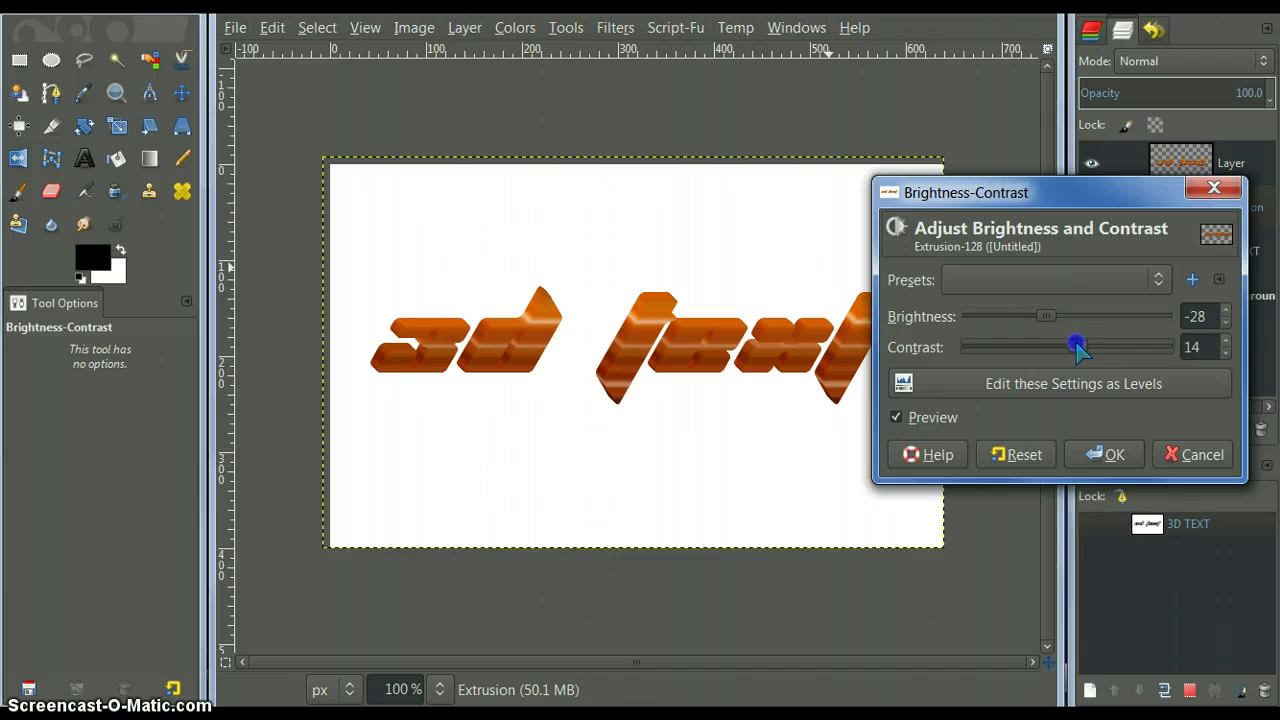
pyautogui.click(1103, 456)
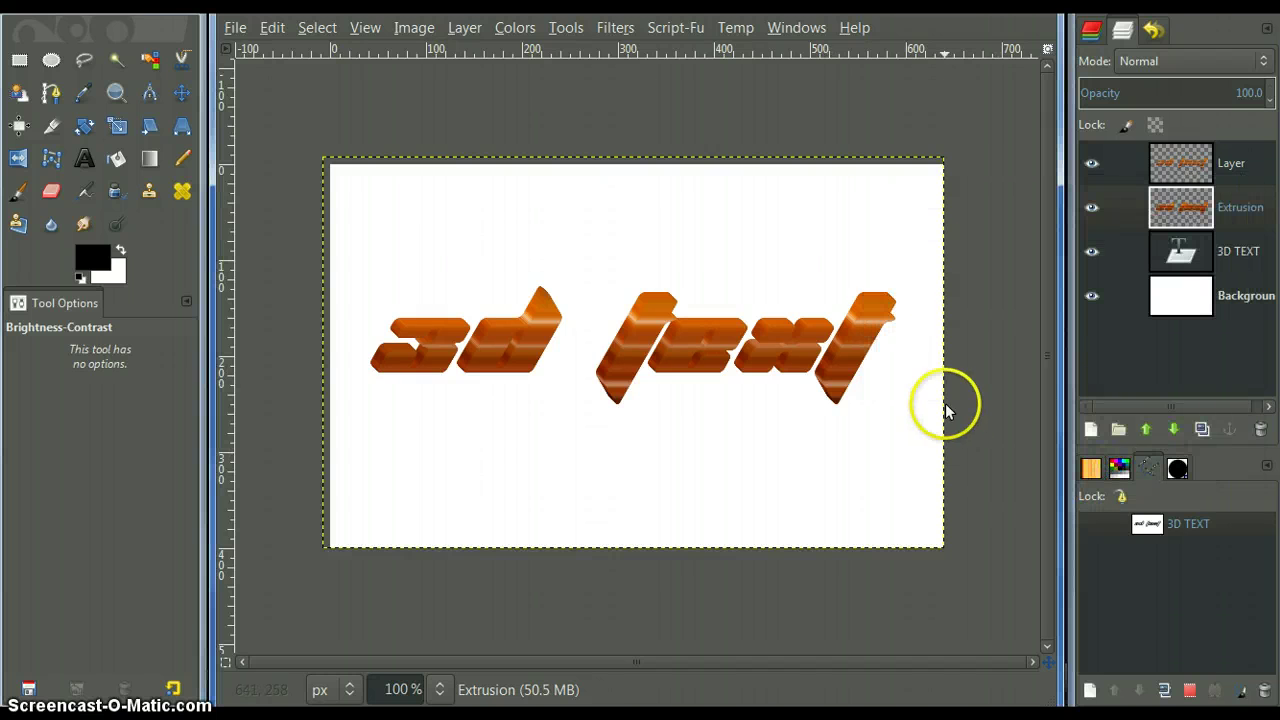
# Apply an S-shaped Curves adjustment to the Extrusion layer for higher-contrast sides.
pyautogui.click(507, 30)
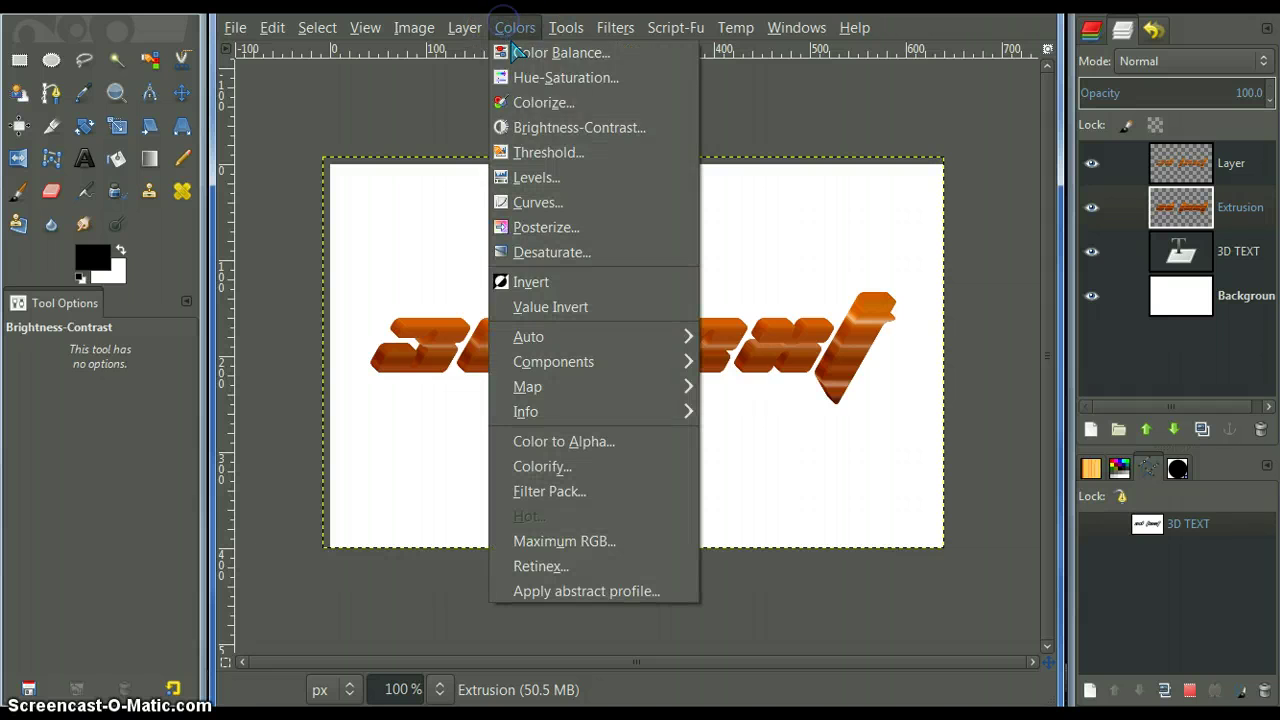
pyautogui.click(527, 205)
pyautogui.moveTo(883, 429); pyautogui.dragTo(886, 460)
pyautogui.click(972, 377)
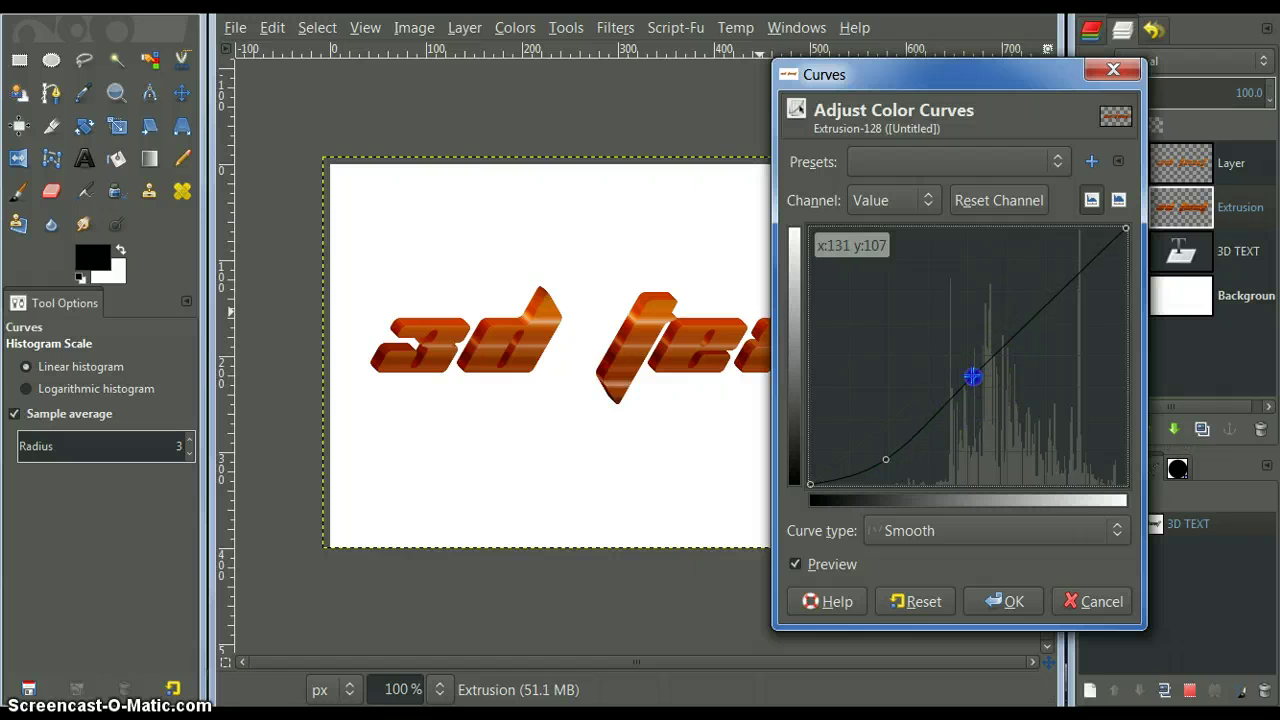
pyautogui.moveTo(1025, 335); pyautogui.dragTo(1025, 288)
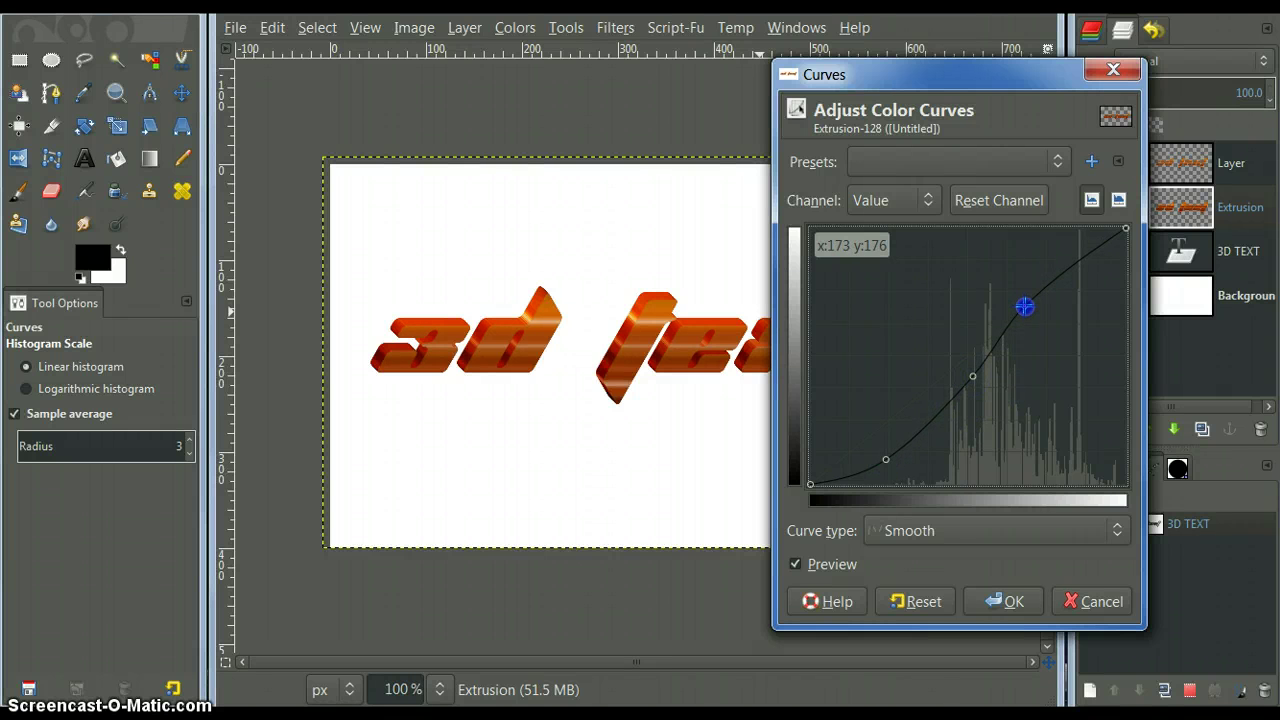
pyautogui.click(1003, 601)
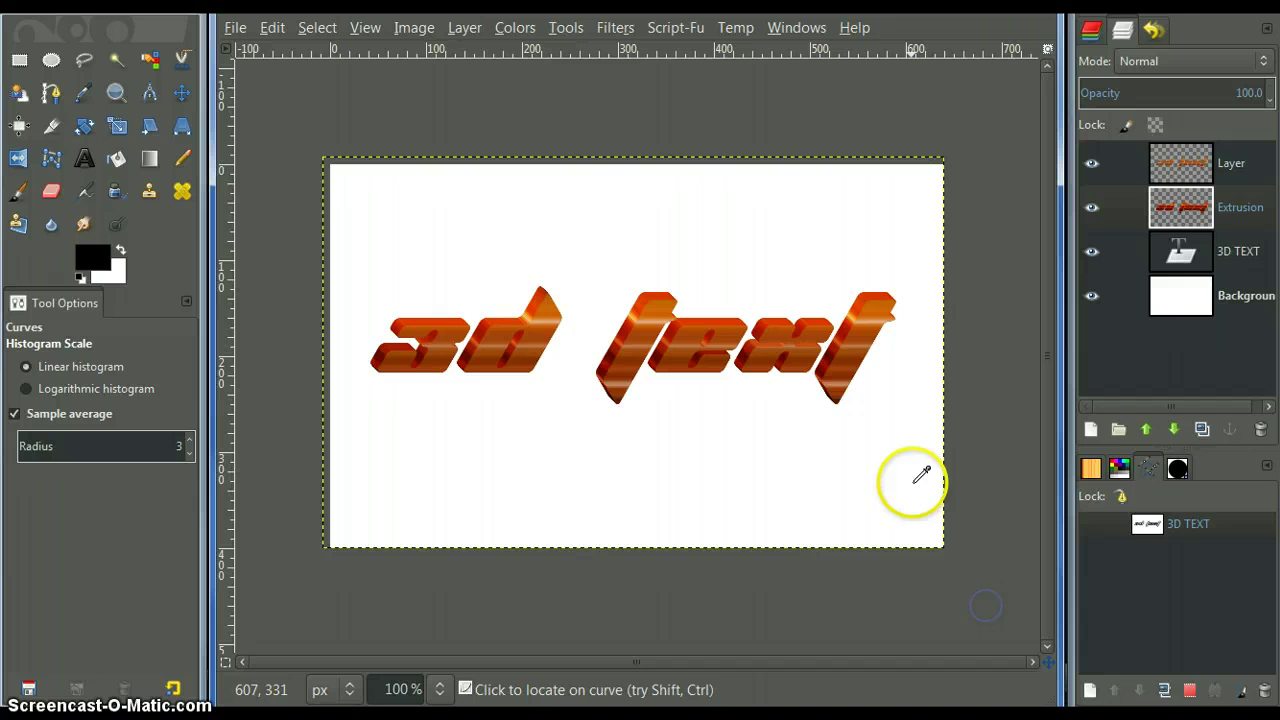
# Apply an S-shaped Curves adjustment to the layer named Layer, deepening shadows and brightening highlights.
pyautogui.click(1175, 170)
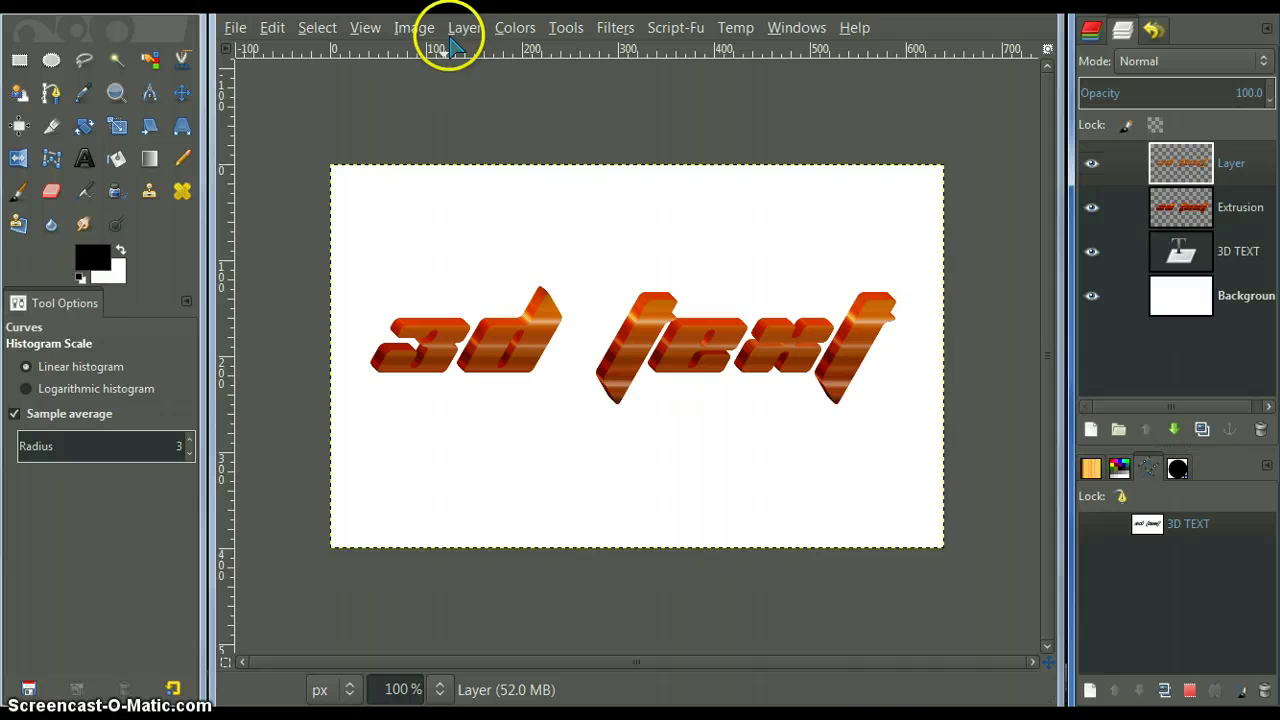
pyautogui.click(494, 32)
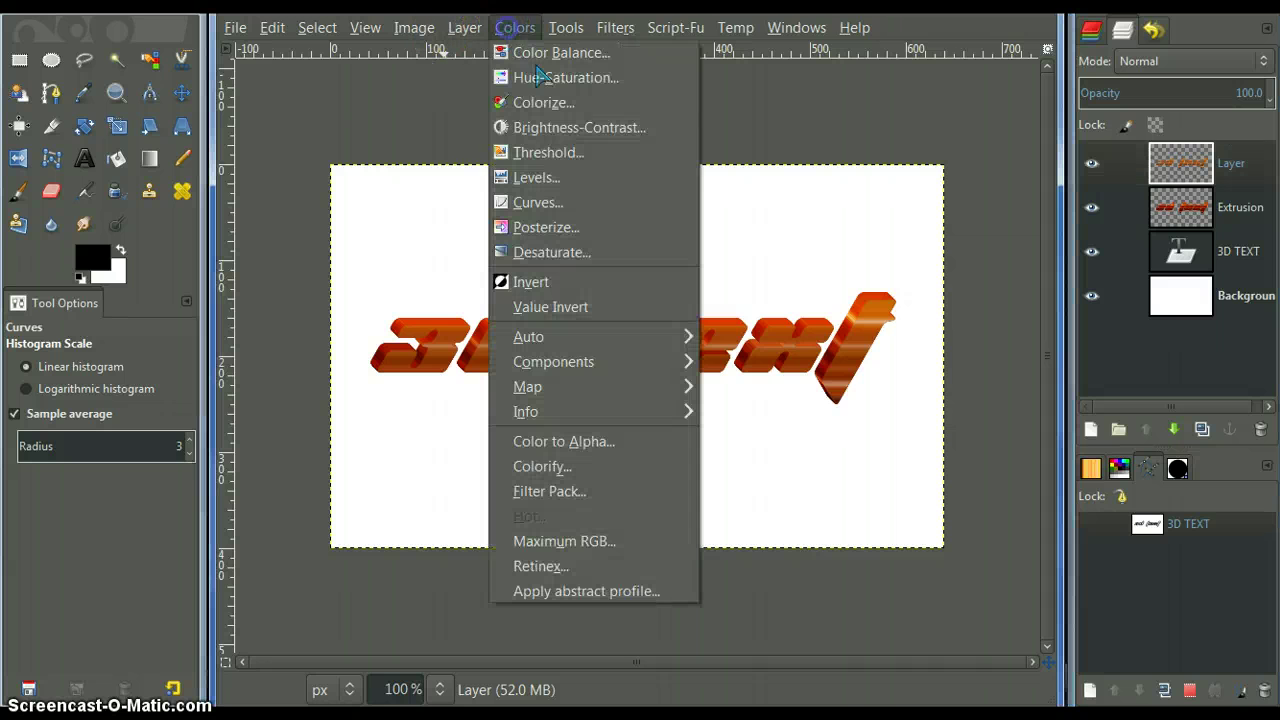
pyautogui.click(528, 200)
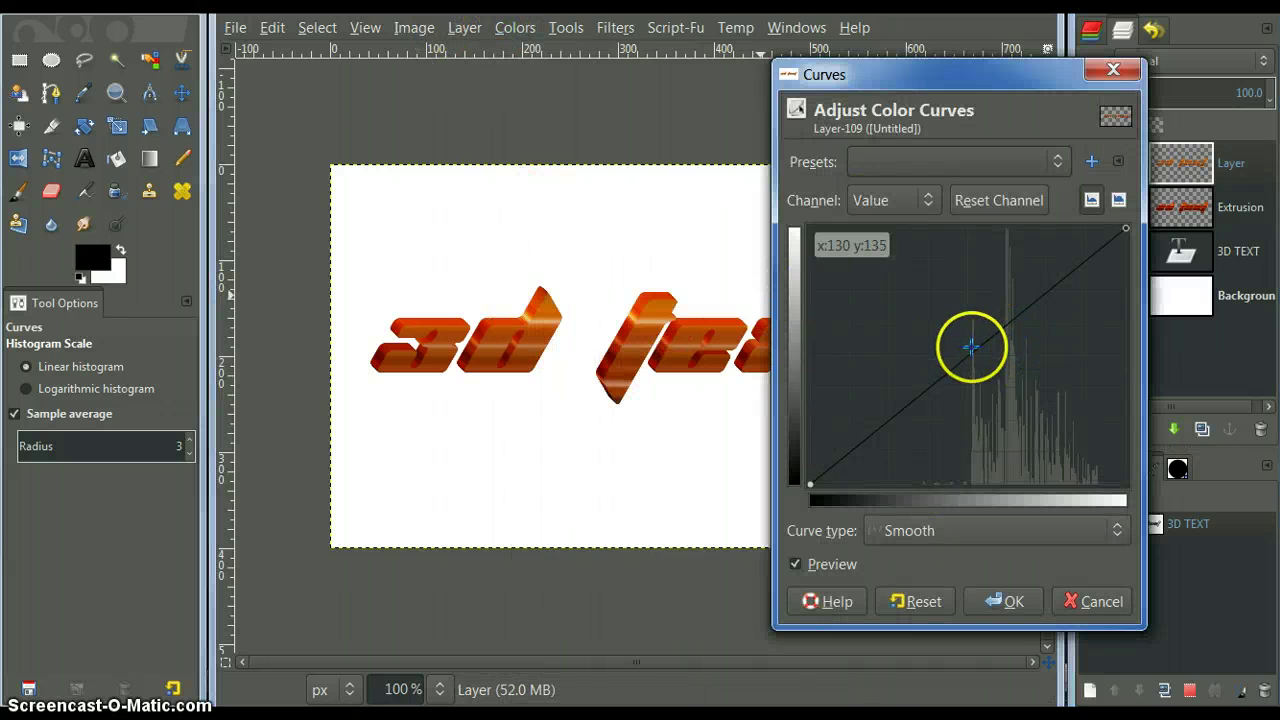
pyautogui.moveTo(971, 346); pyautogui.dragTo(1003, 286)
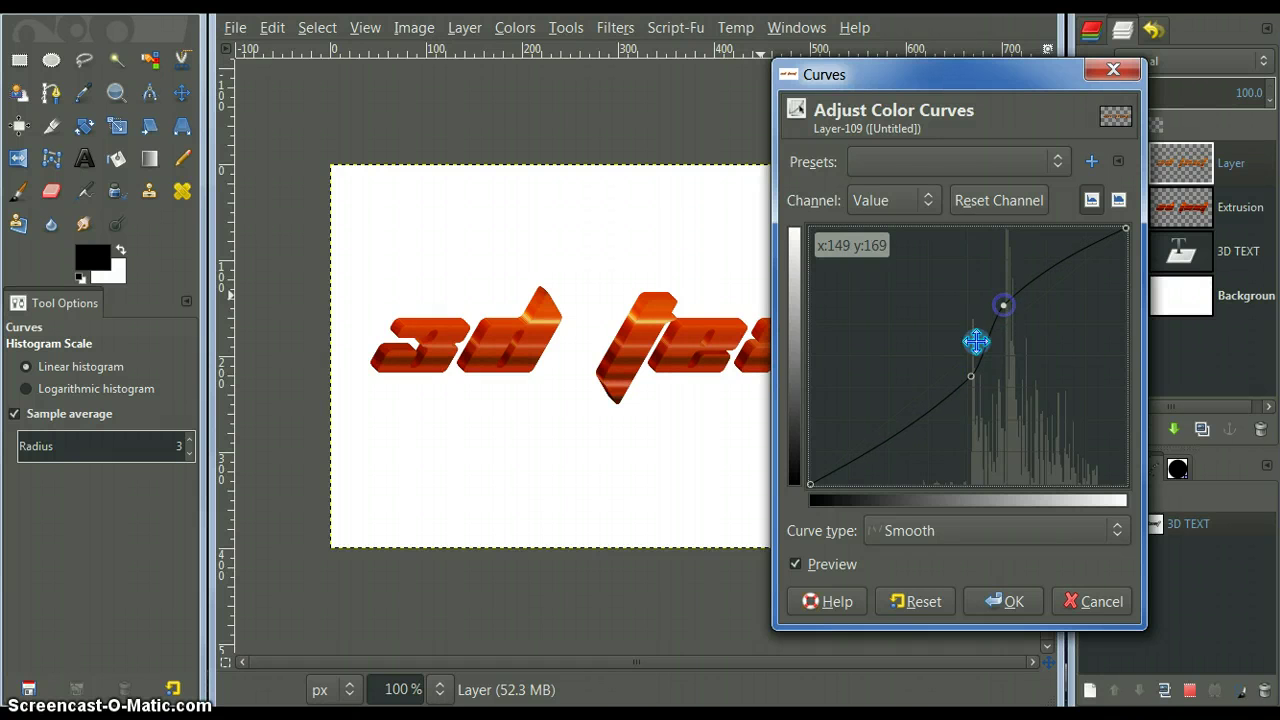
pyautogui.moveTo(940, 390); pyautogui.dragTo(940, 365)
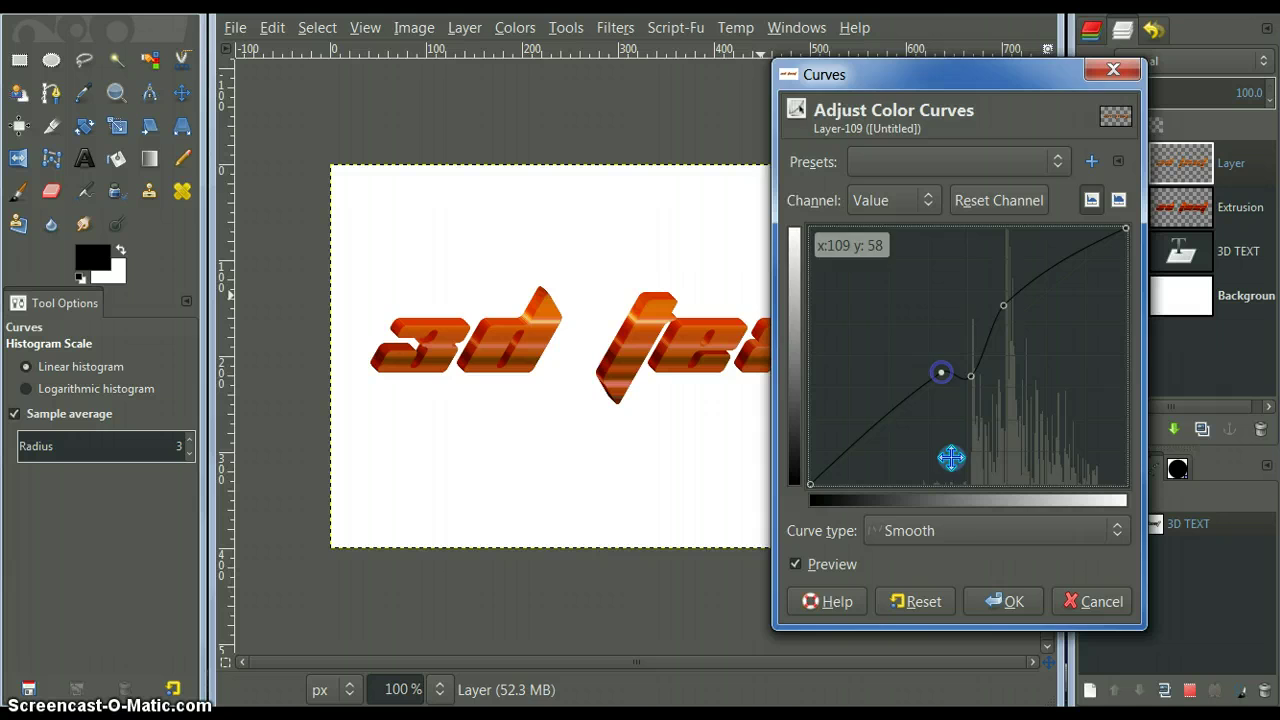
pyautogui.click(986, 598)
pyautogui.moveTo(1123, 530); pyautogui.dragTo(906, 460)
# Add a new transparent layer, Layer #1, and make it the active layer.
pyautogui.rightClick(1180, 157)
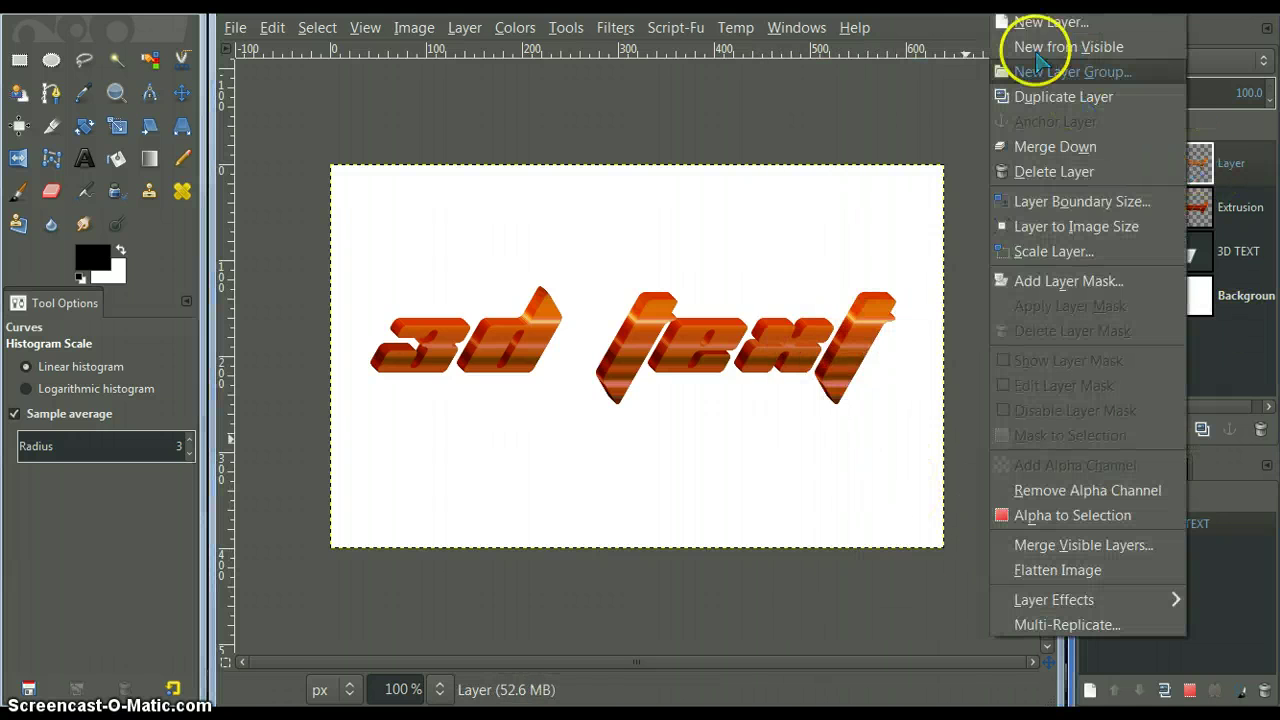
pyautogui.click(1030, 22)
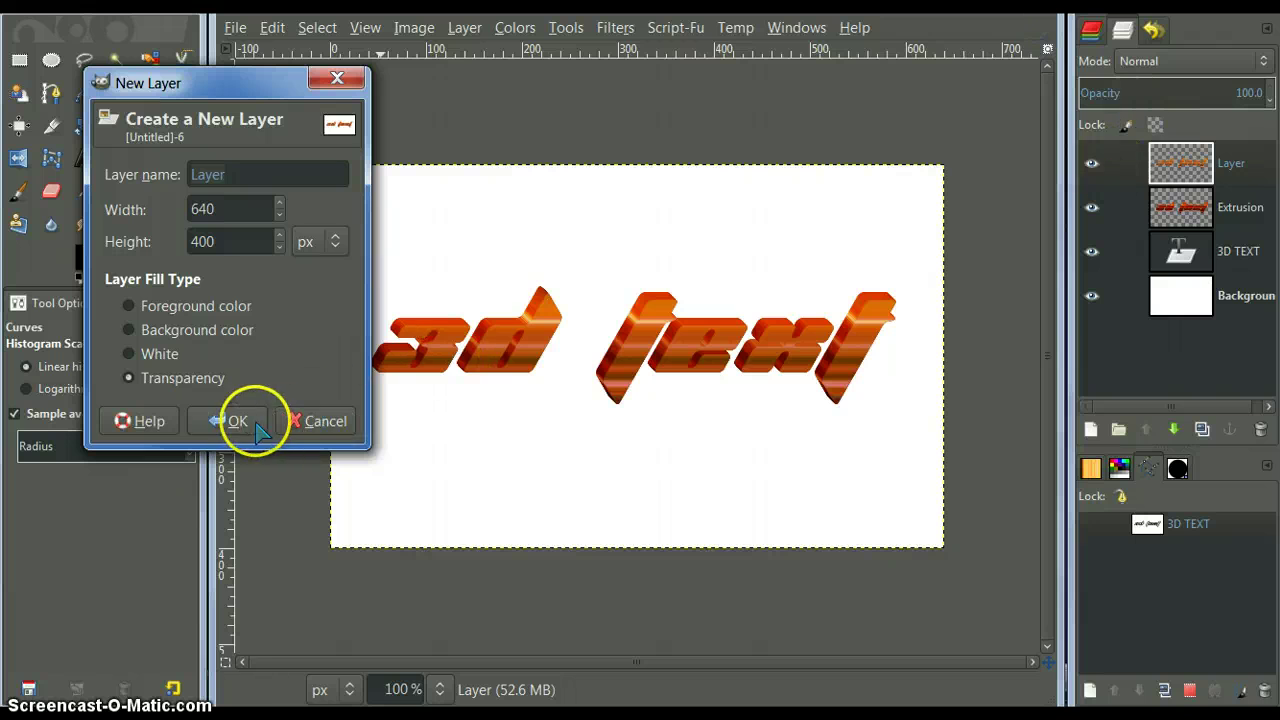
pyautogui.click(256, 430)
pyautogui.click(1180, 171)
pyautogui.click(1180, 218)
pyautogui.click(1185, 177)
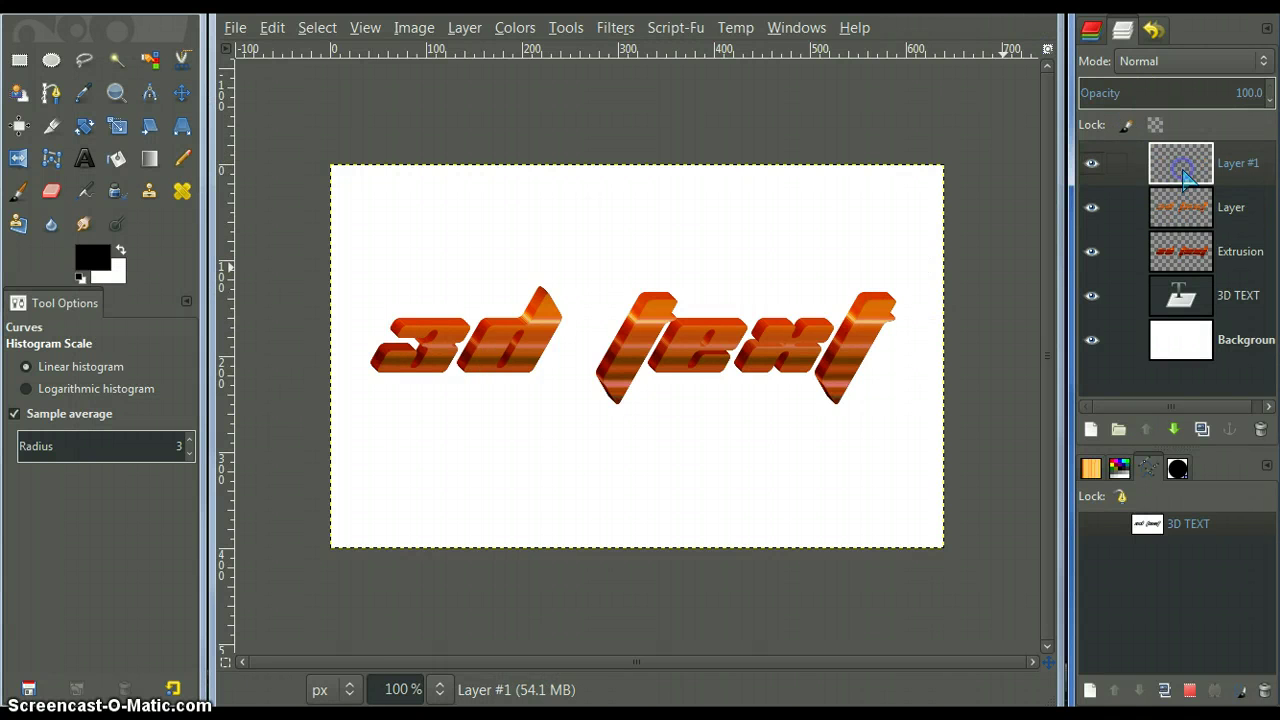
# Stroke the 3D TEXT path on Layer #1 in orange e38b15 at 2 px.
pyautogui.doubleClick(1147, 523)
pyautogui.click(90, 256)
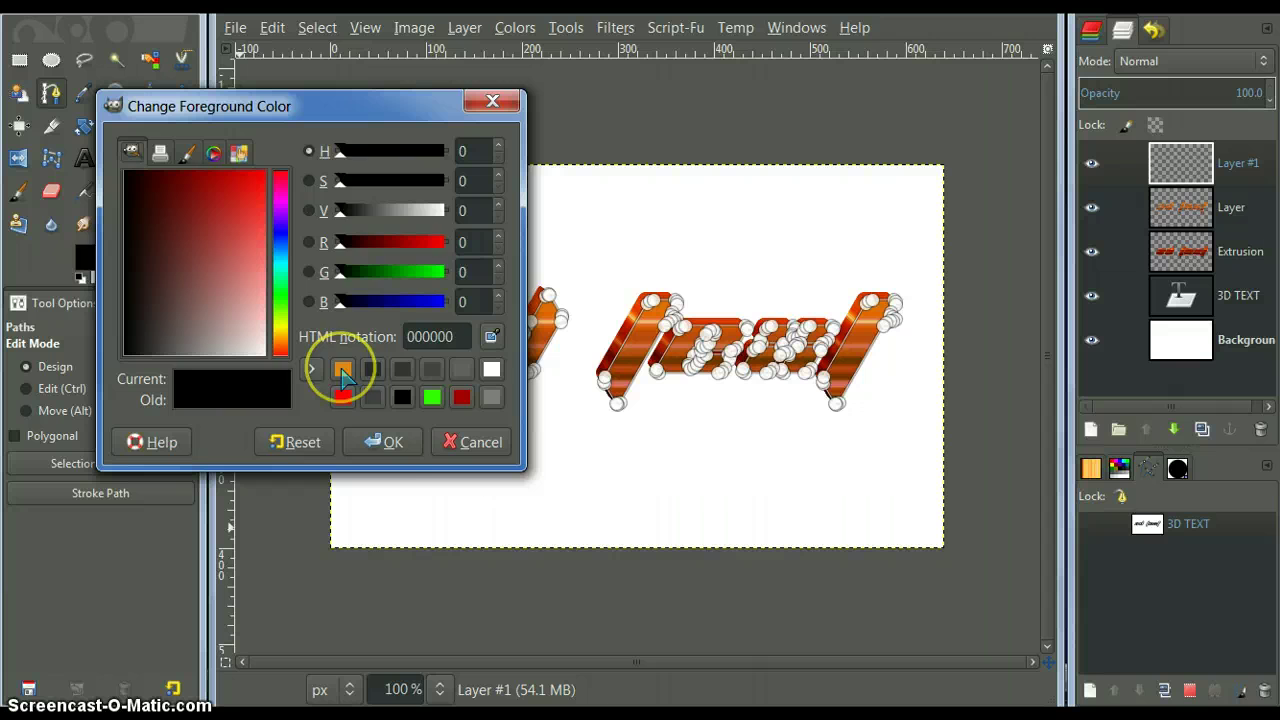
pyautogui.click(343, 370)
pyautogui.click(385, 442)
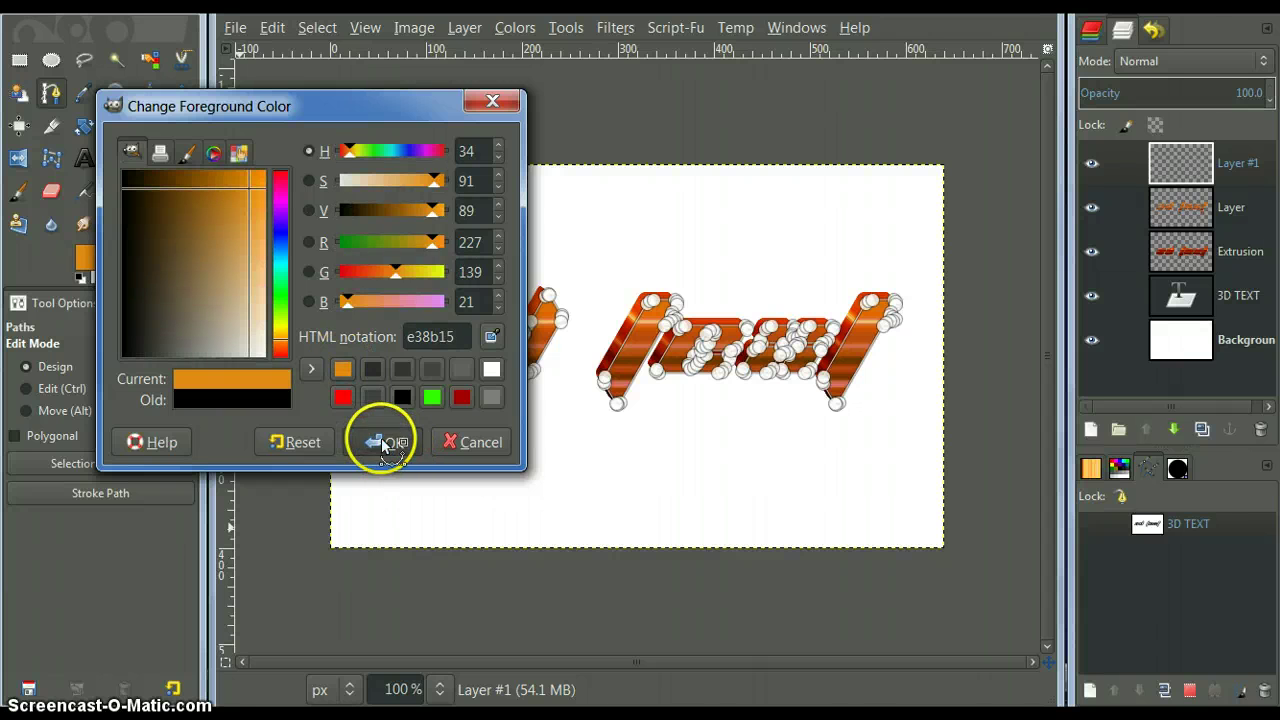
pyautogui.click(90, 495)
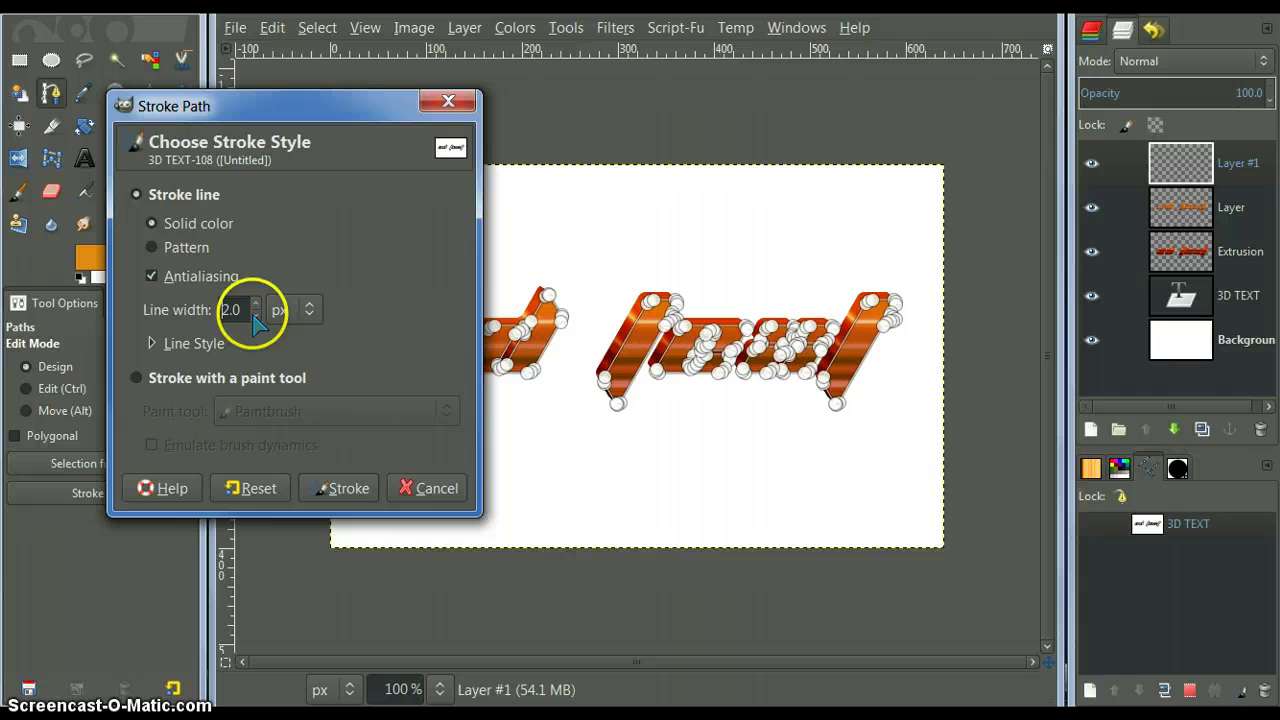
pyautogui.click(338, 489)
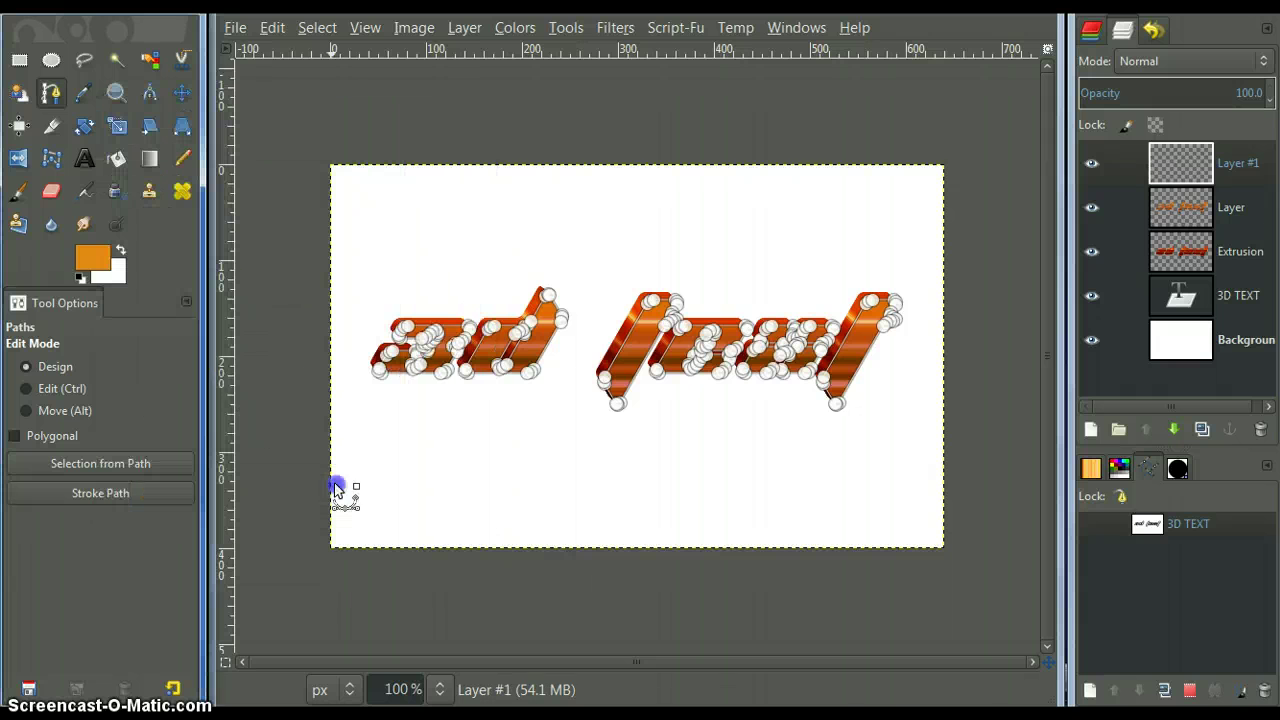
pyautogui.click(182, 158)
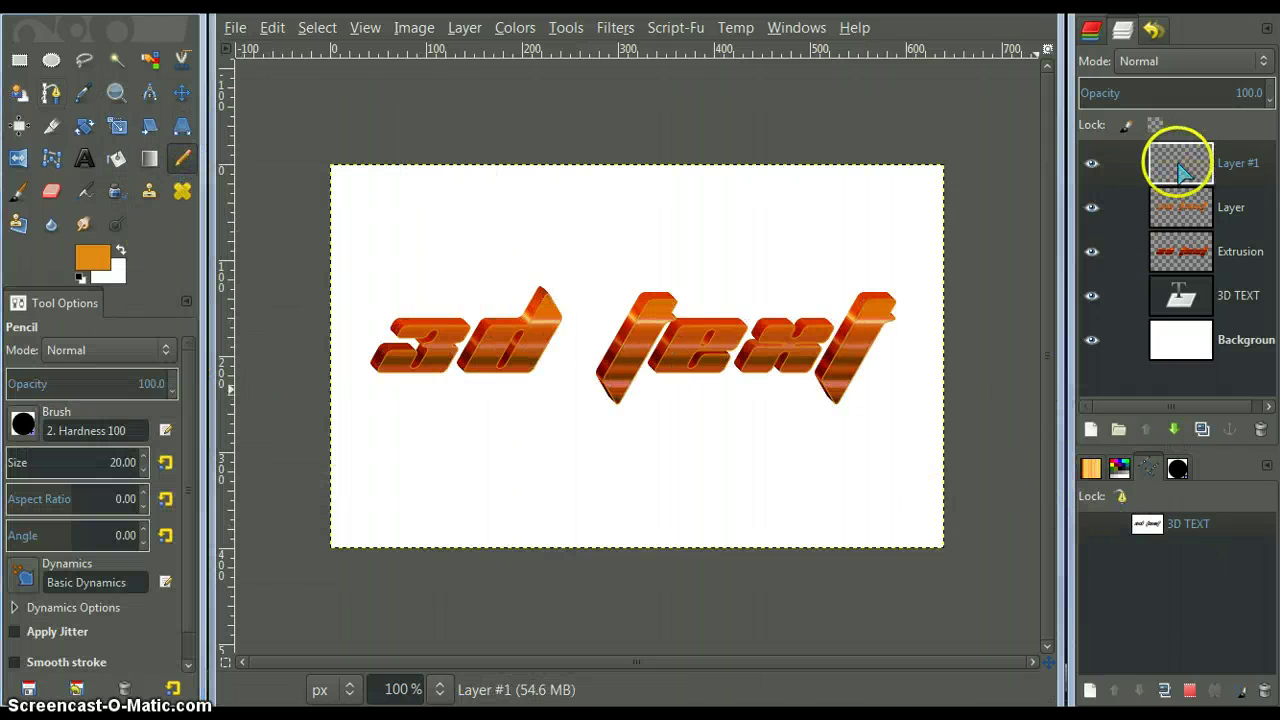
# Apply Brightness 44 and Contrast 22 to the orange outline on Layer #1.
pyautogui.click(515, 27)
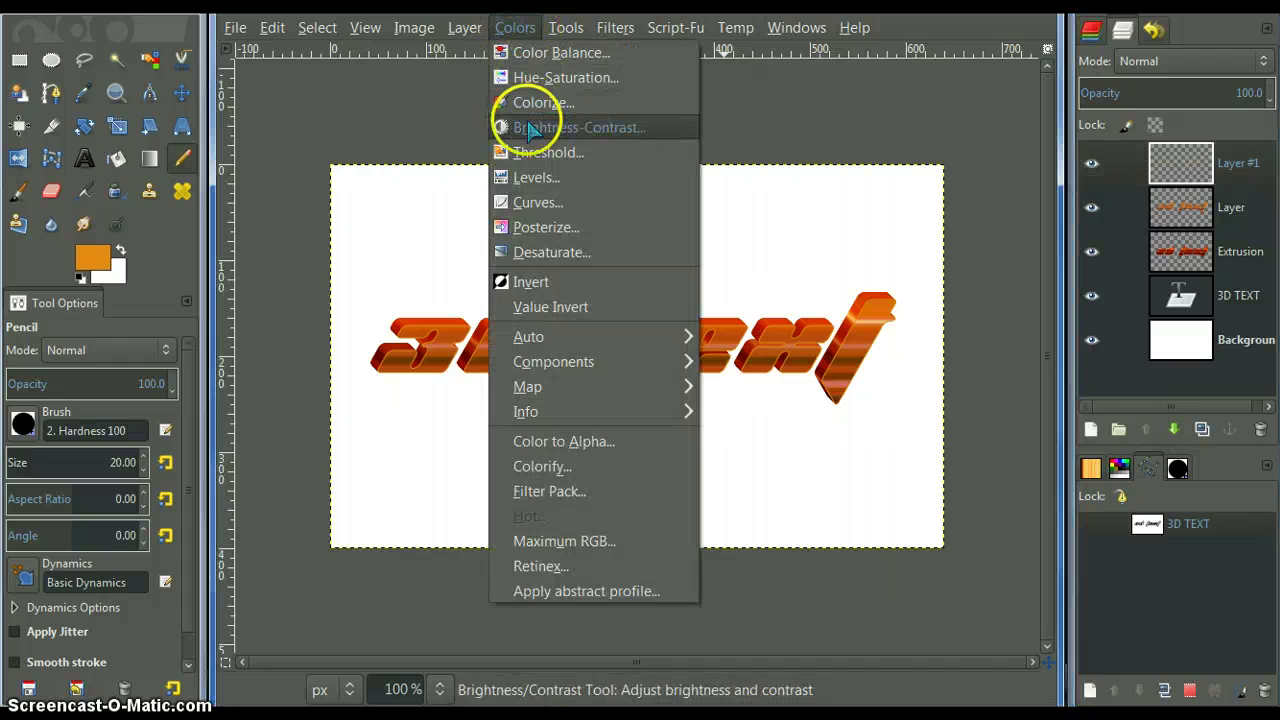
pyautogui.click(526, 121)
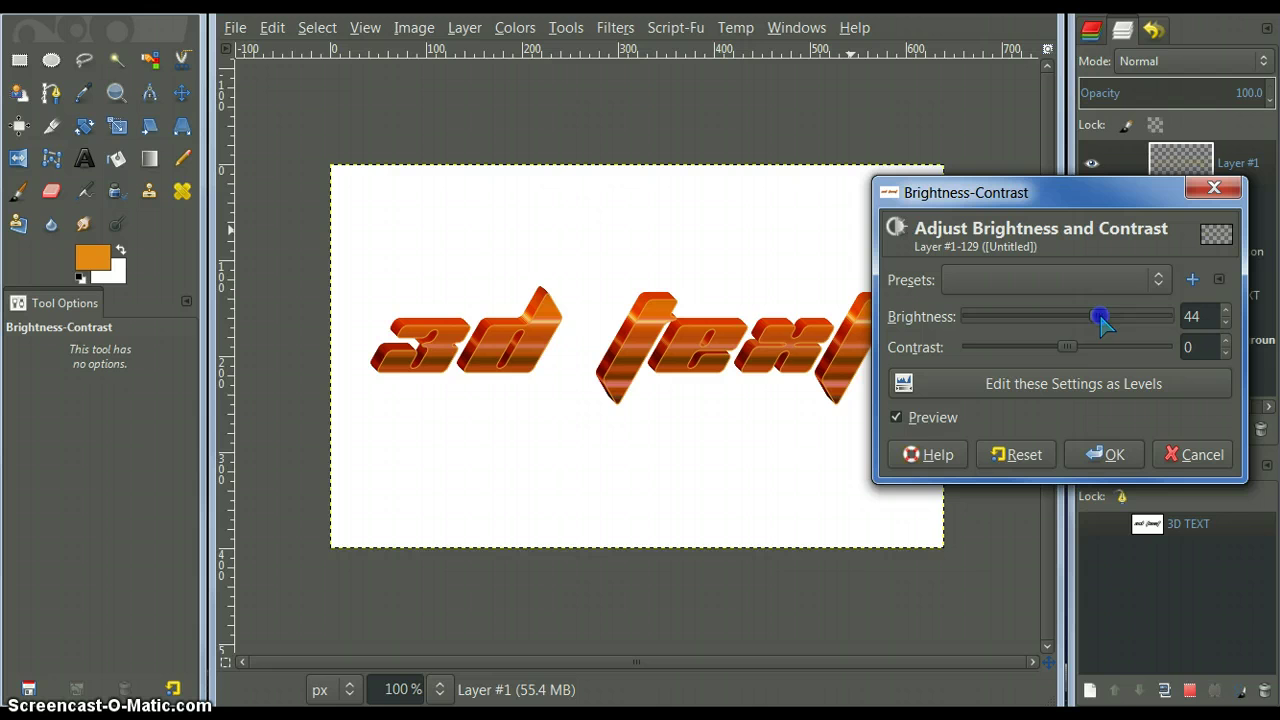
pyautogui.moveTo(1067, 343); pyautogui.dragTo(1078, 349)
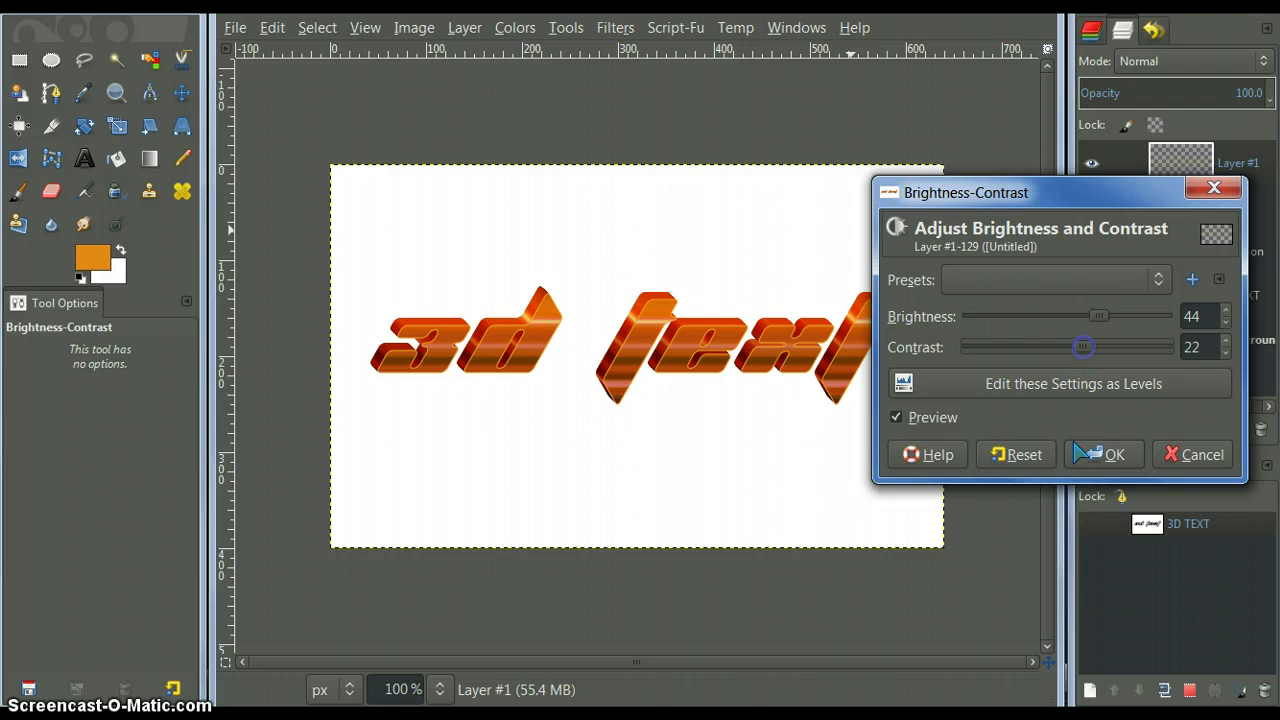
pyautogui.click(1084, 454)
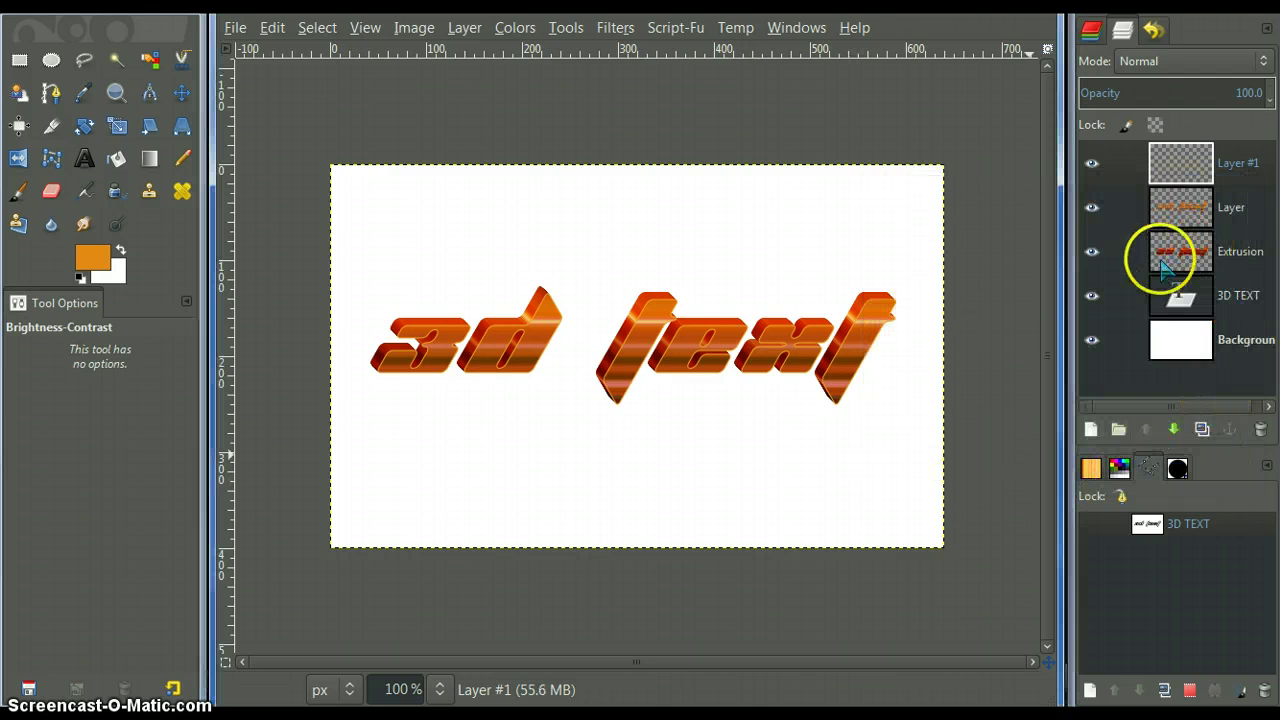
# Add a Drop Shadow to the Extrusion layer with offsets 4/4, blur 15, opacity 60.
pyautogui.click(1179, 252)
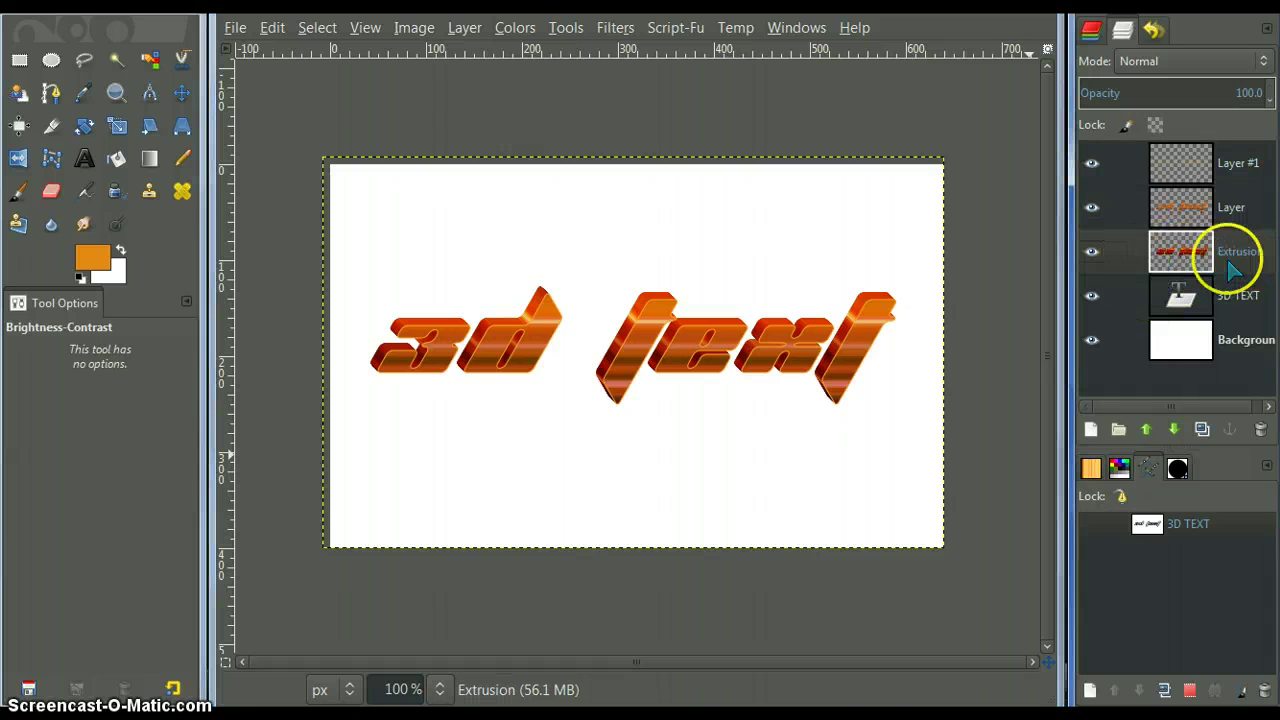
pyautogui.click(616, 38)
pyautogui.moveTo(700, 250)
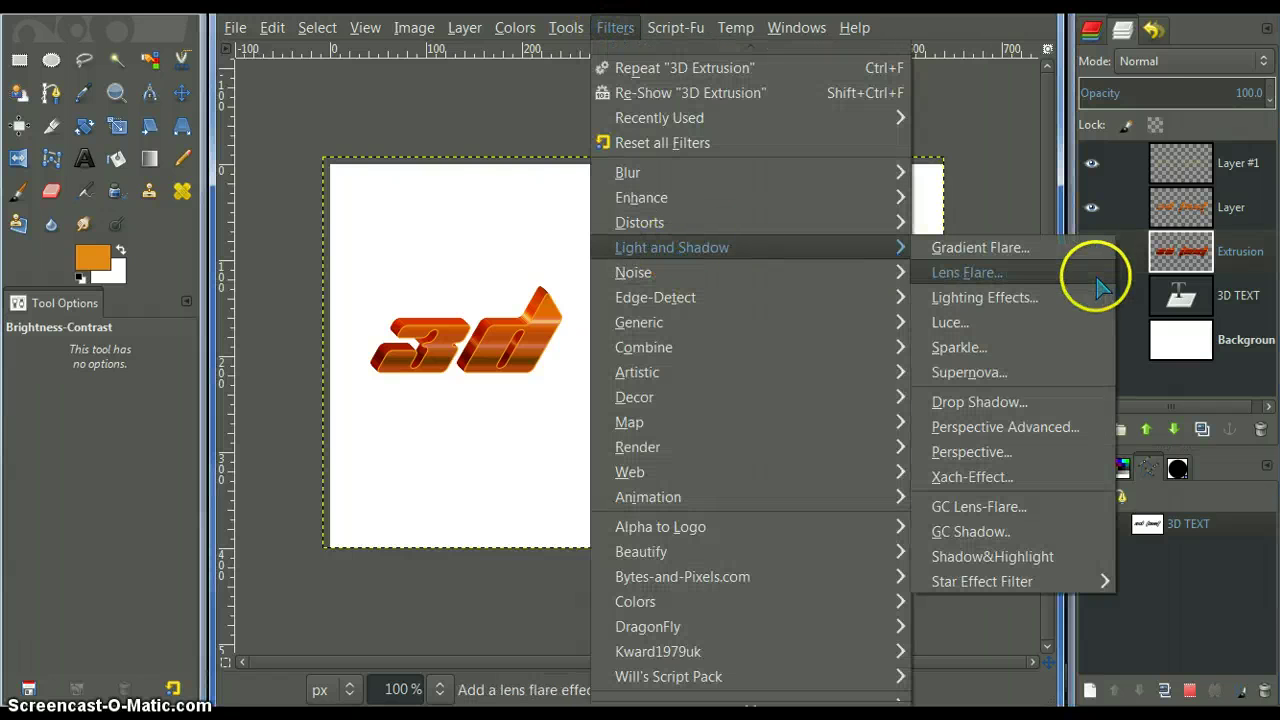
pyautogui.click(930, 402)
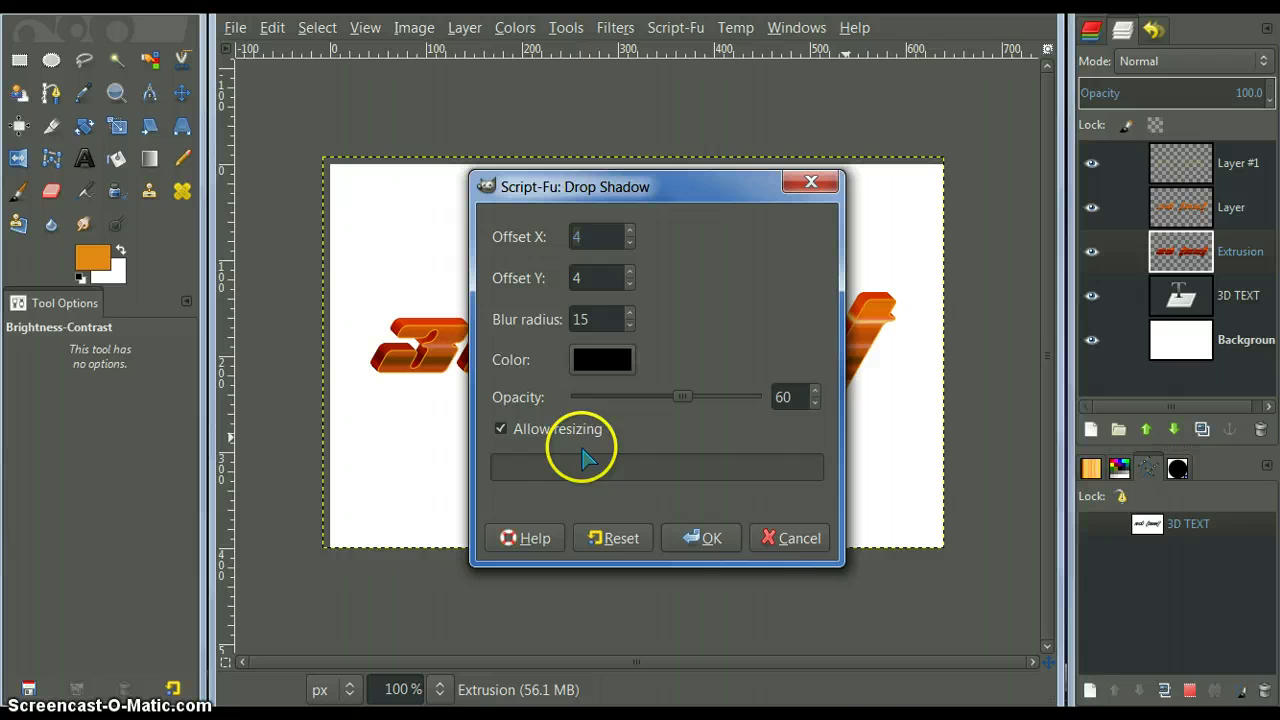
pyautogui.click(695, 538)
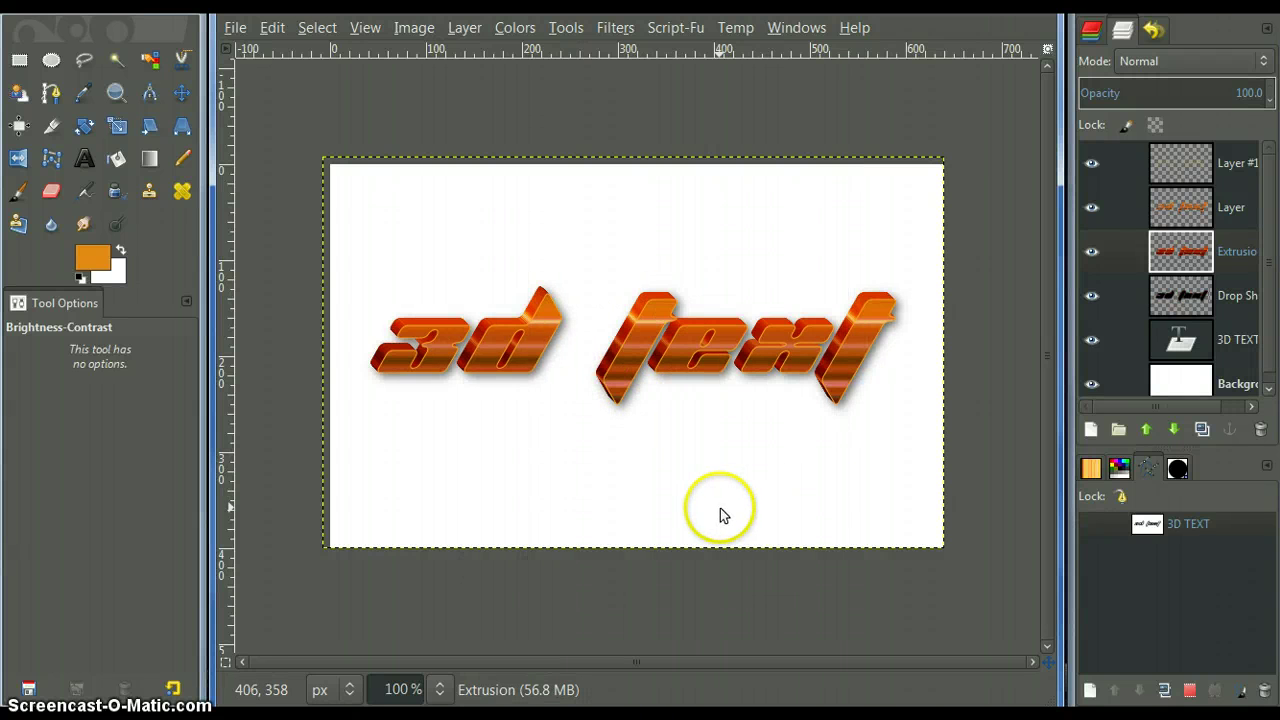
pyautogui.click(745, 505)
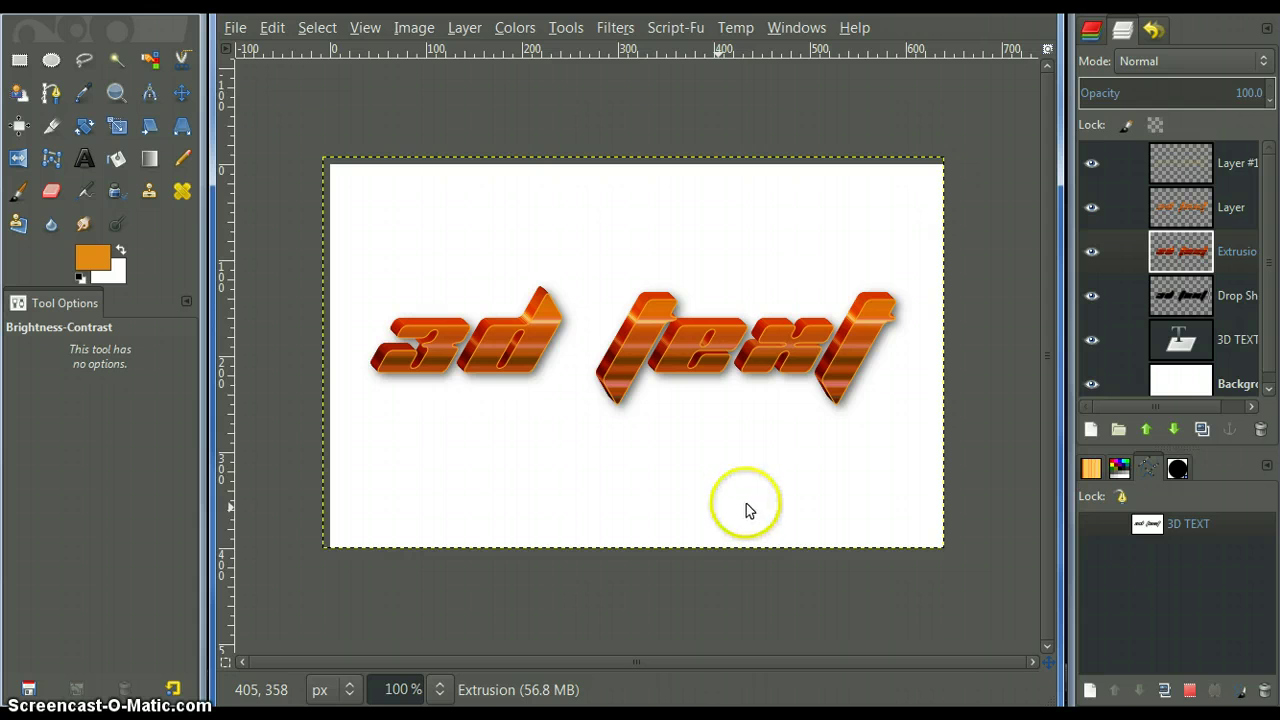
pyautogui.click(610, 30)
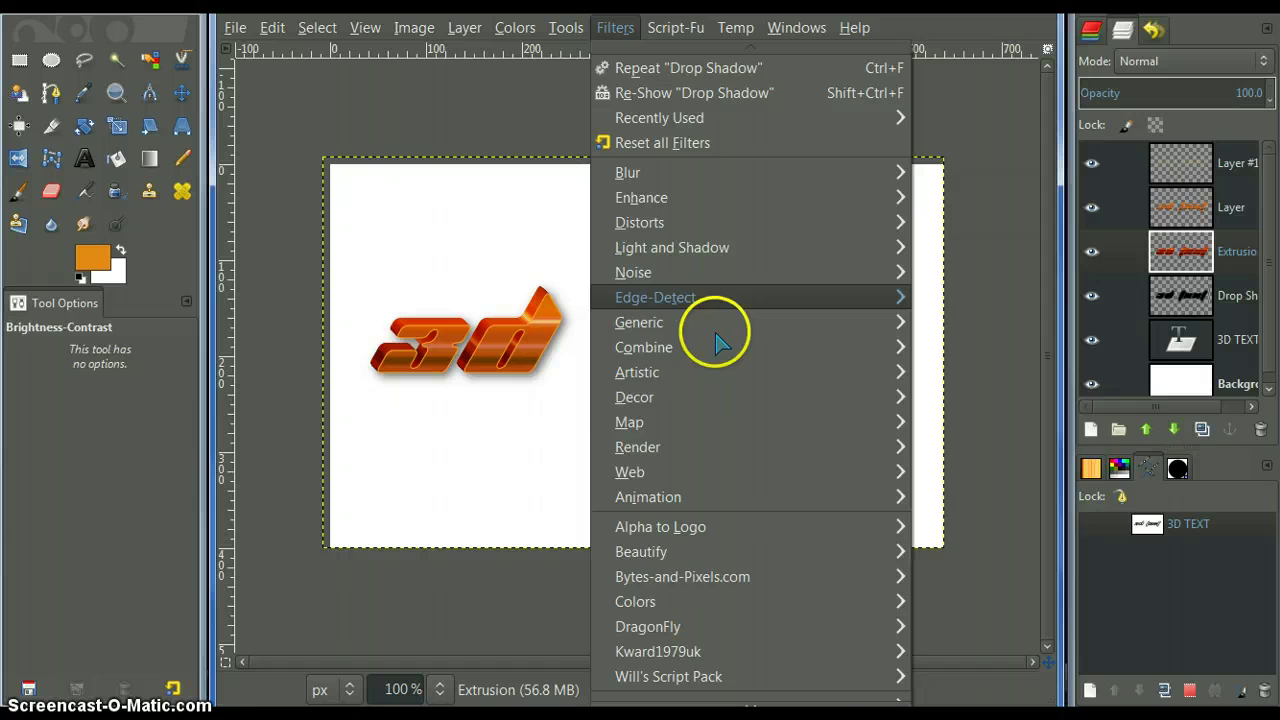
pyautogui.moveTo(648, 445)
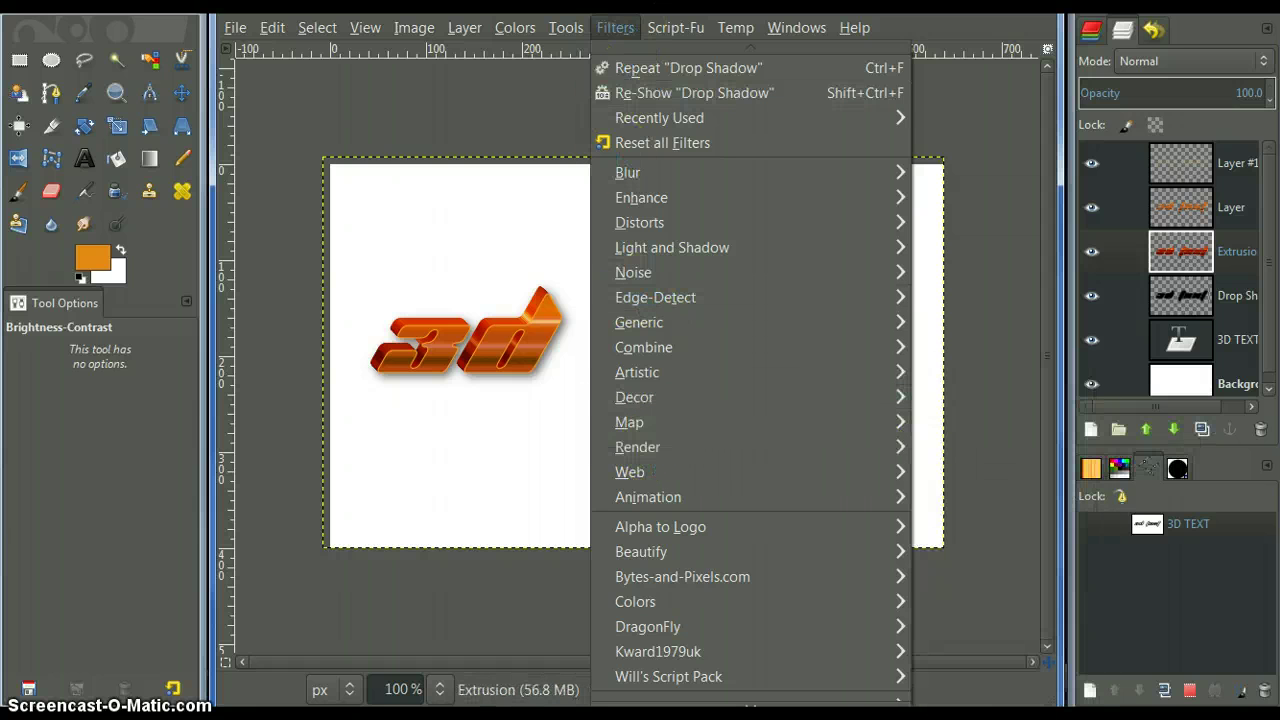
pyautogui.click(563, 334)
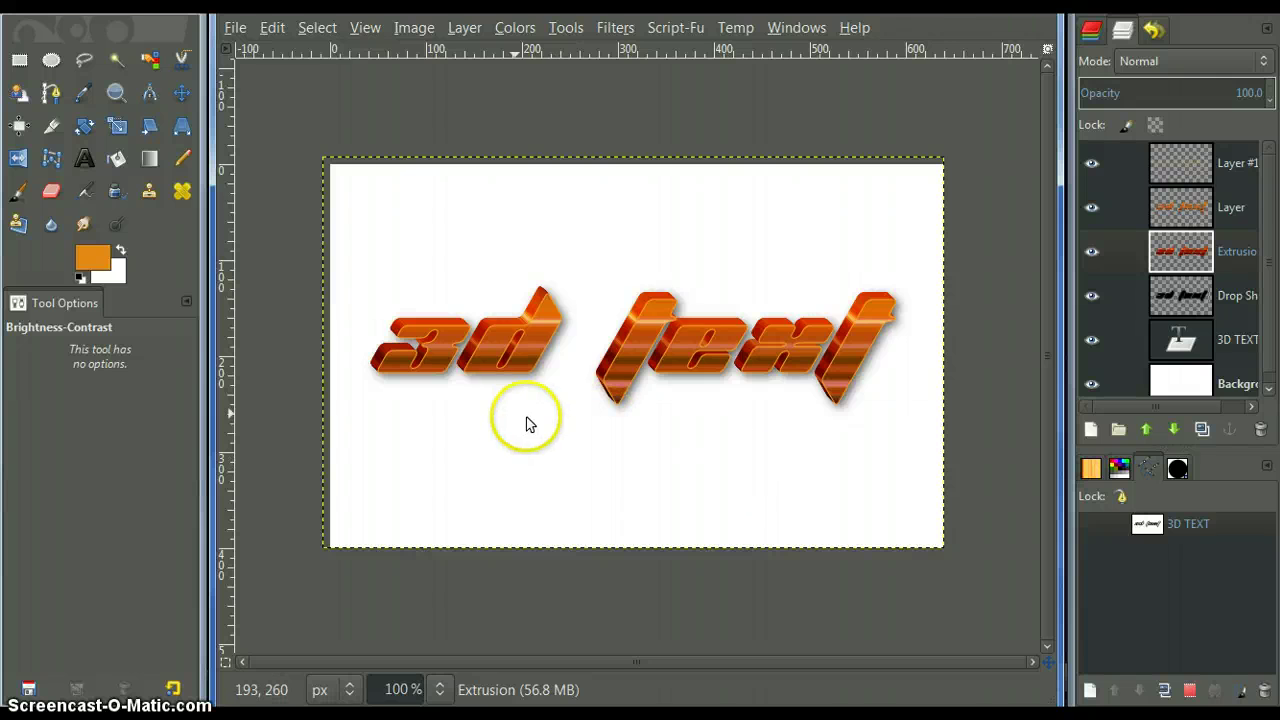